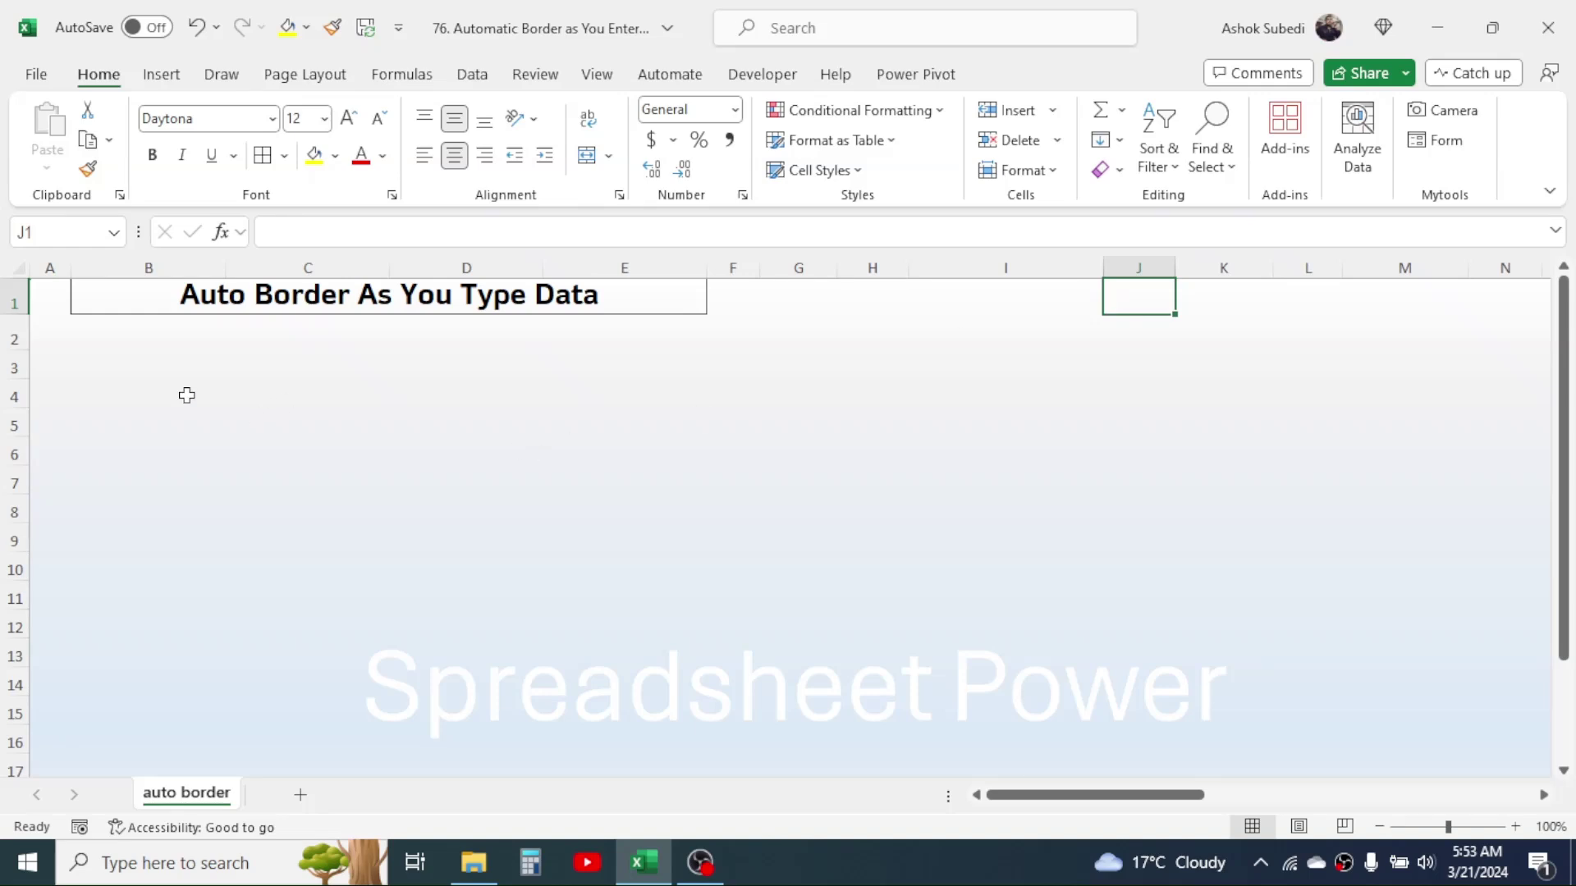
Enter date, invoice number, customer and amount headers from B3 with five rows of data
click(106, 369)
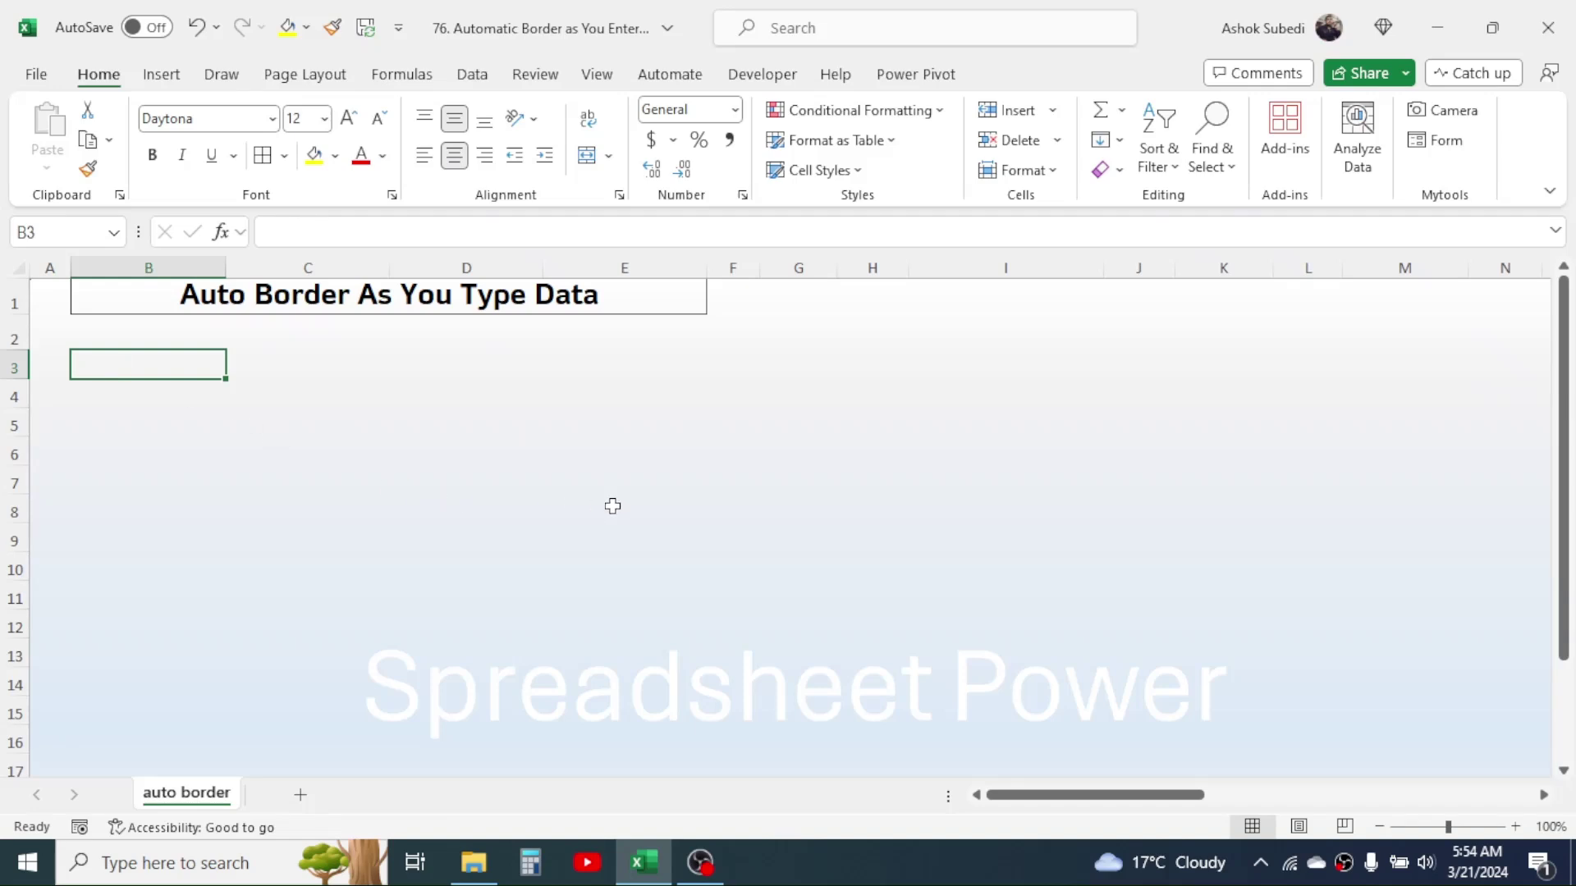
text(Date of Invoice	Invoice Number	Customer Name	Invoice Amount )
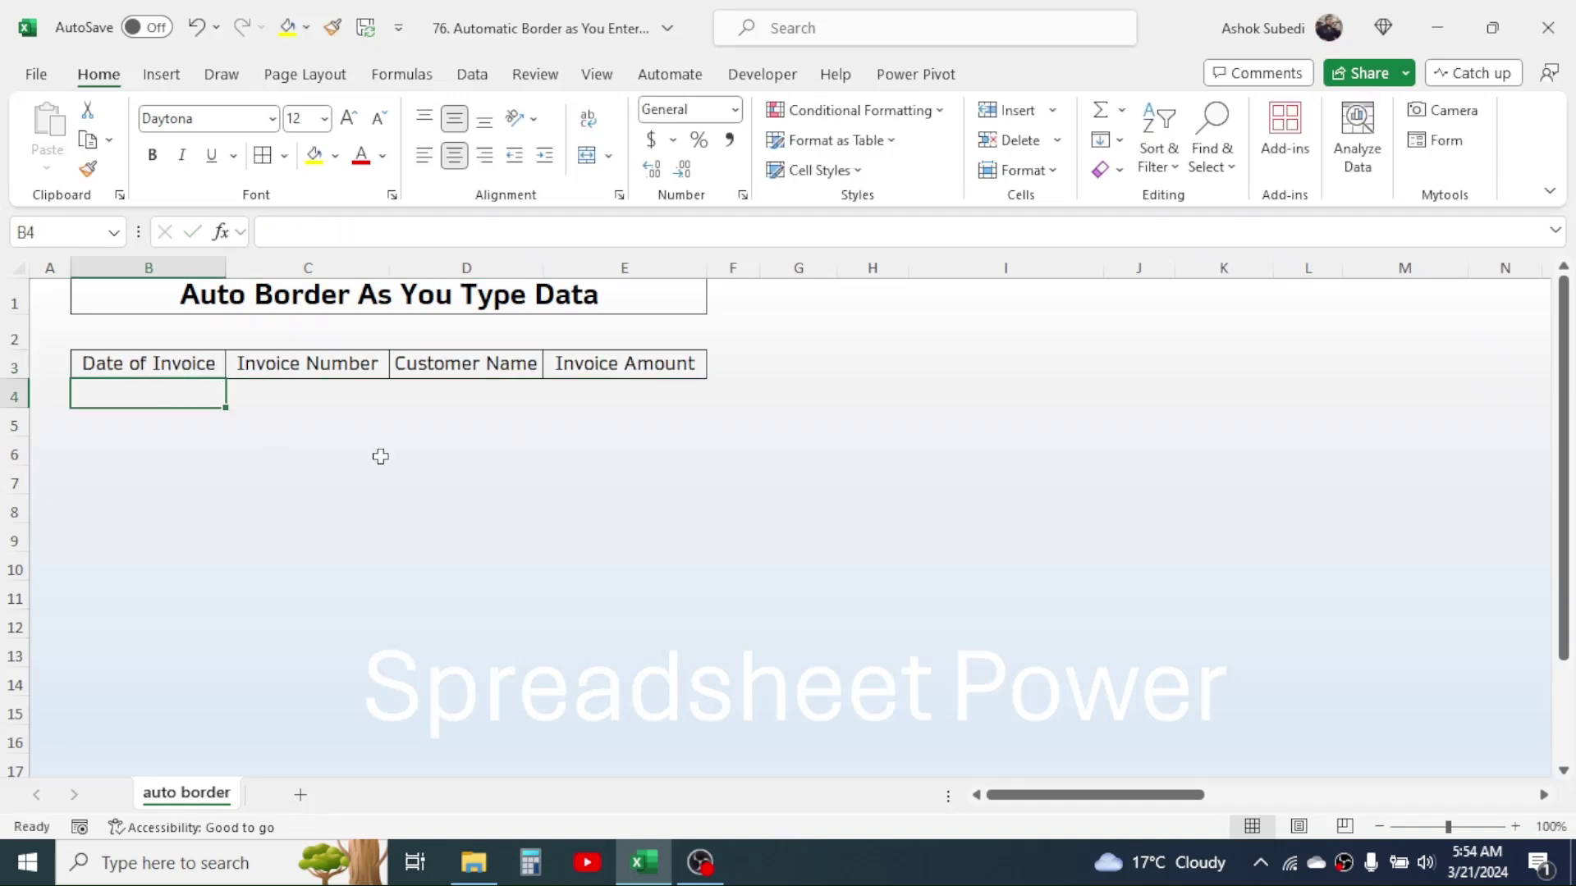
text(3/21/2024 3/22/2024 3/23/2024 3/24/2024 3/24/2024)
click(308, 393)
text(1 2 3 4 5)
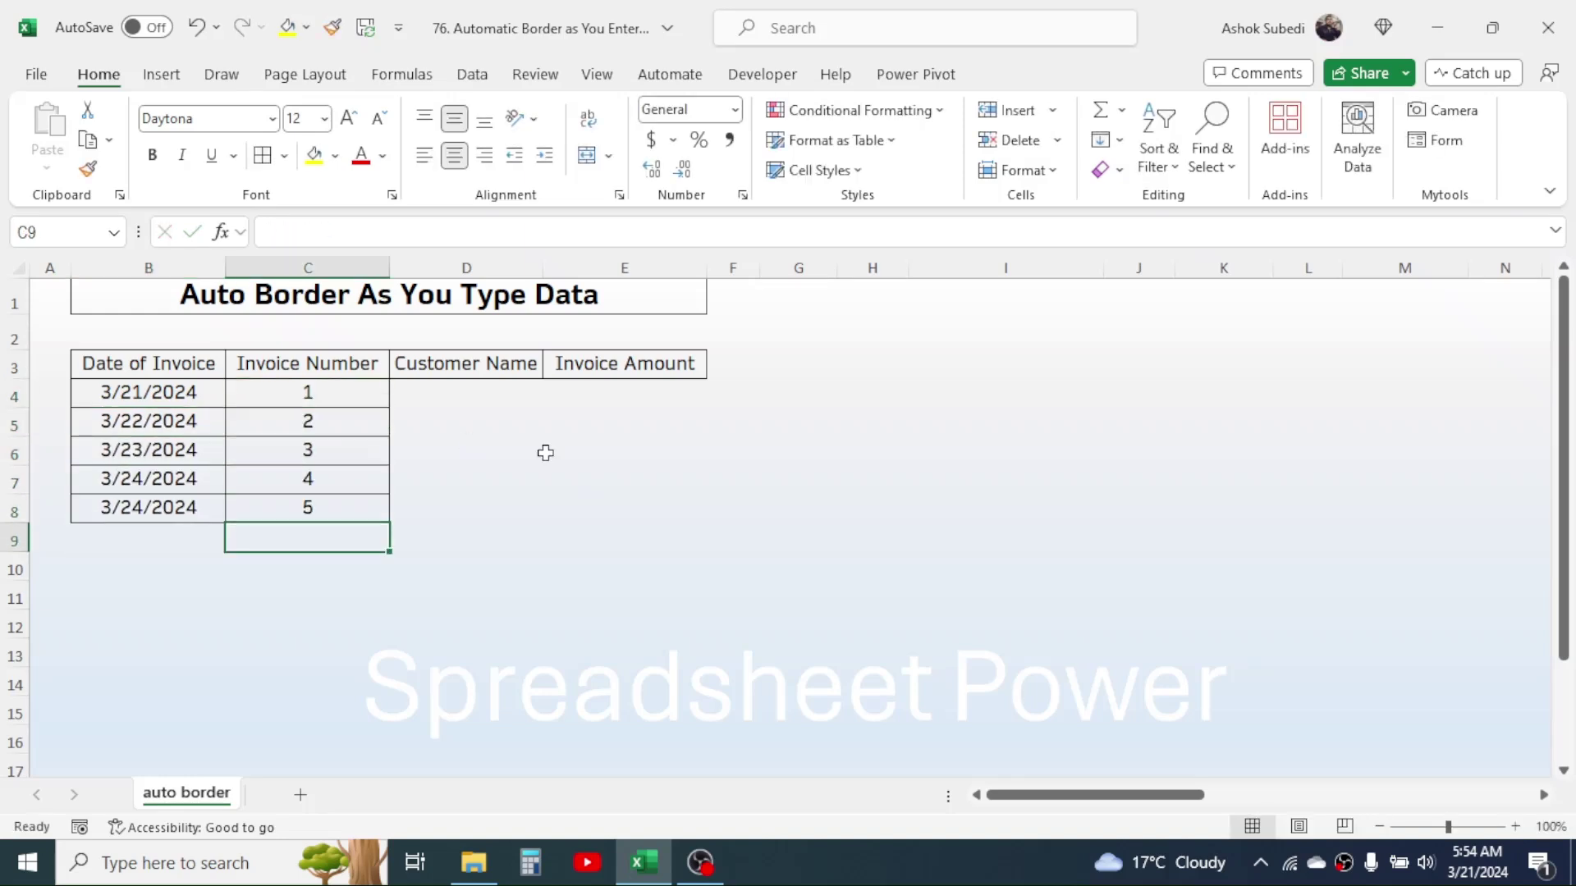
click(466, 393)
text(mer C Customer D Customer E)
click(623, 393)
text(10222 32435 12345 76543 1299)
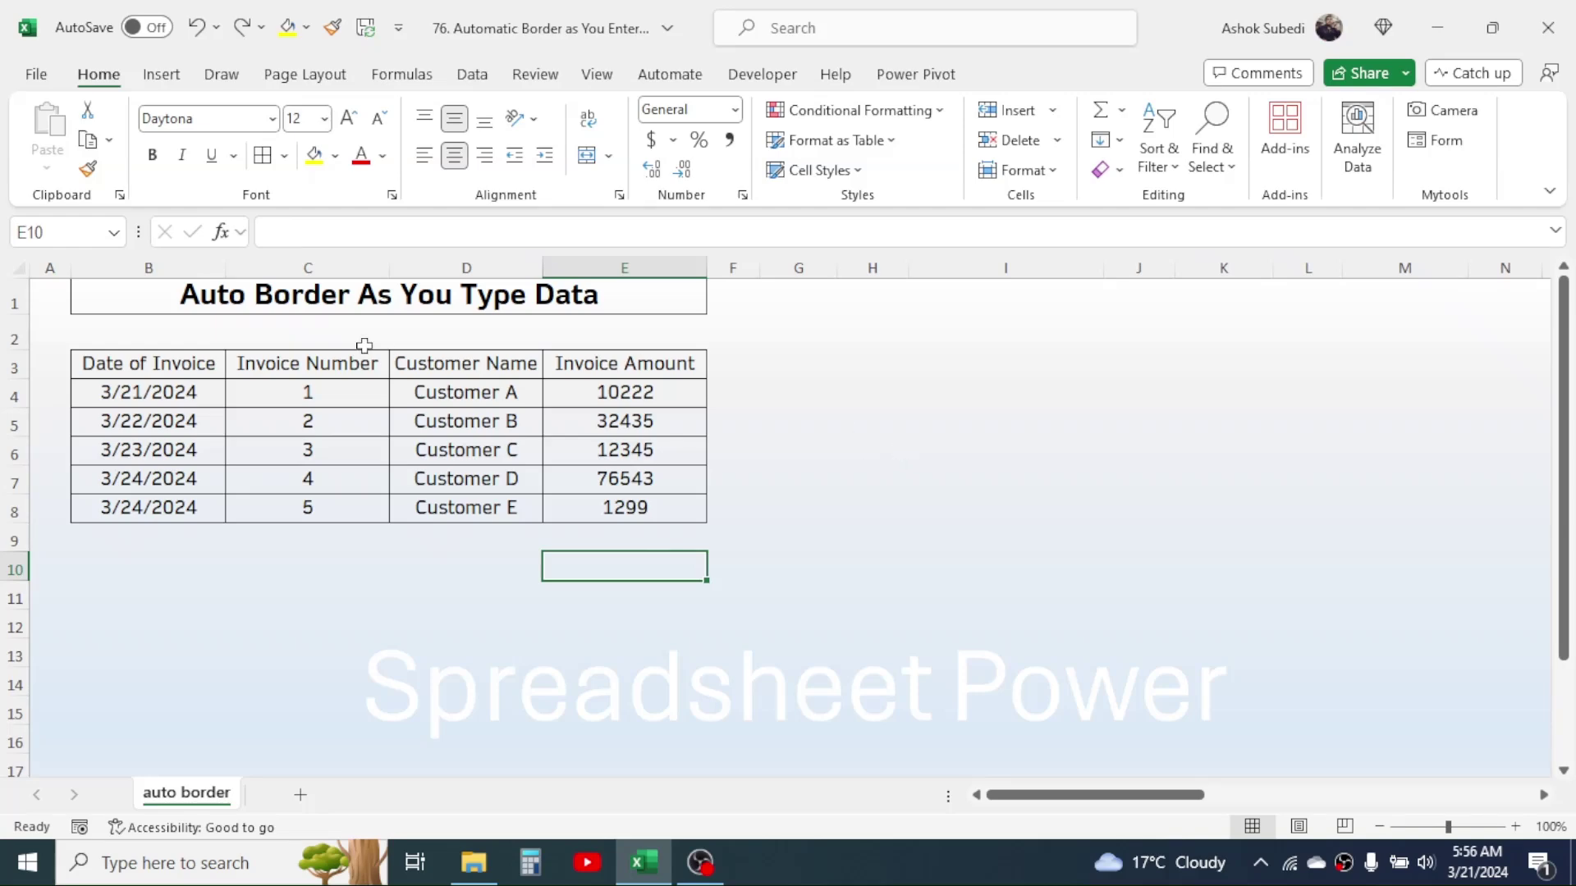
Clear conditional formatting rules from the entire sheet, removing the invoice table's borders
click(8, 267)
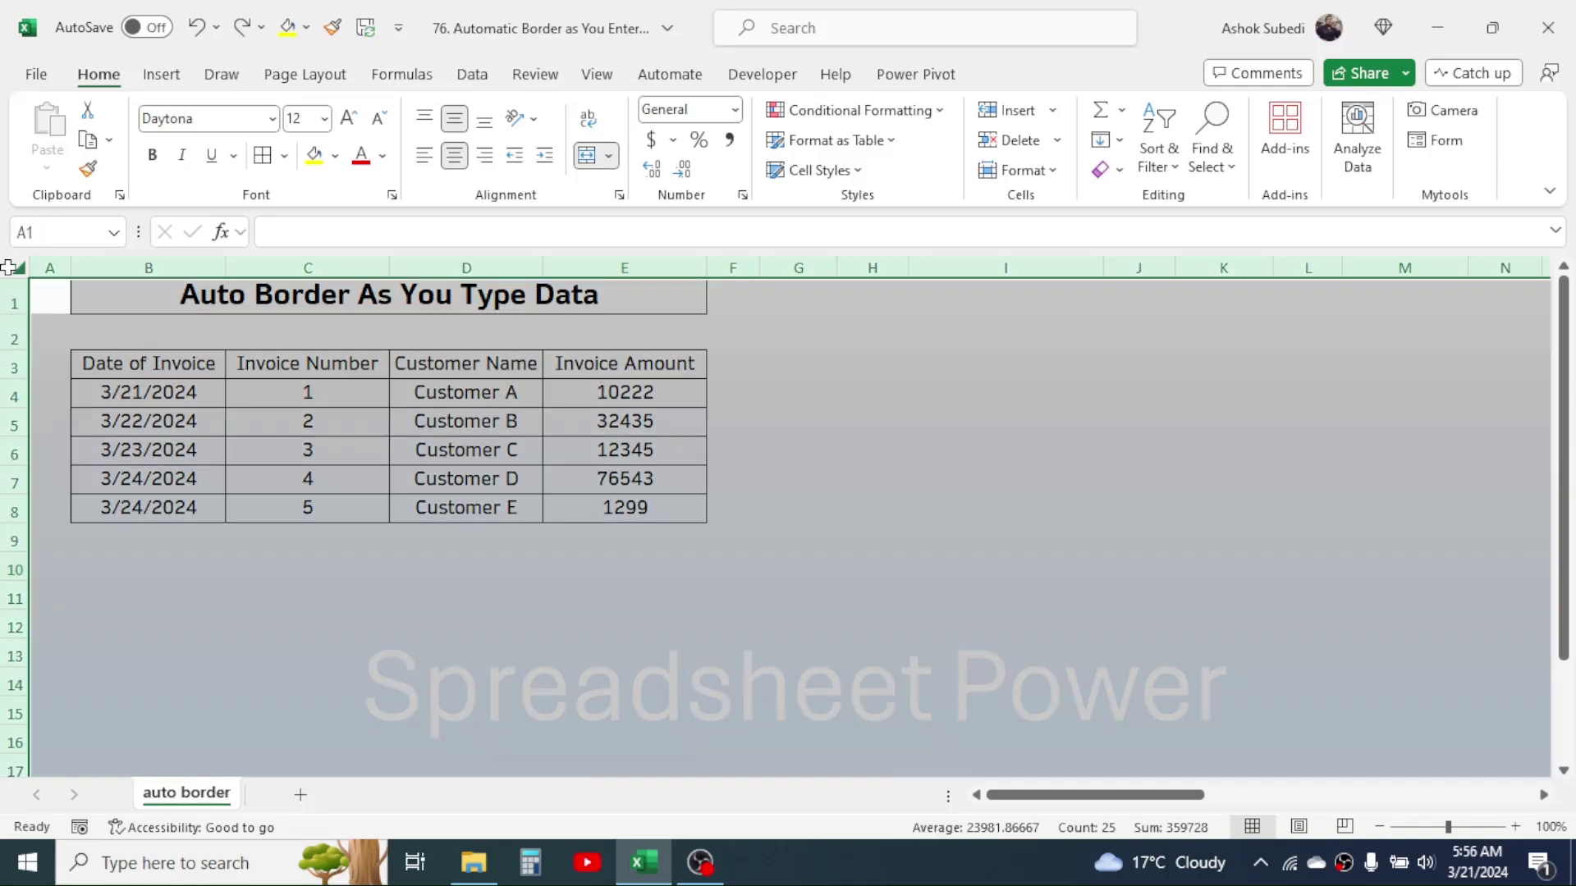
click(940, 110)
mouse_move(840, 422)
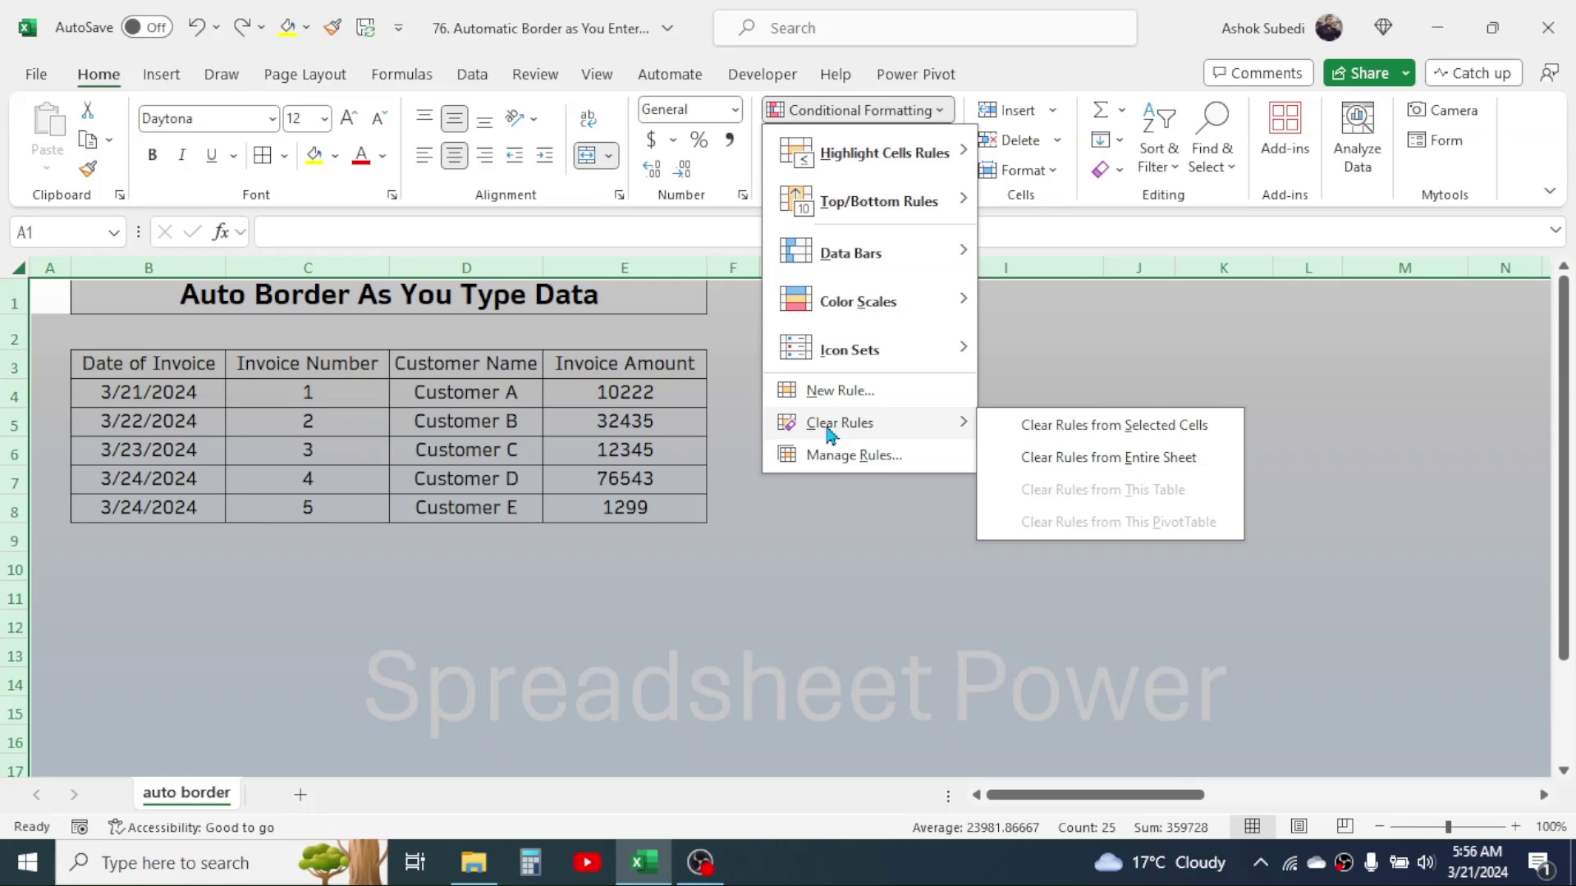
click(1110, 428)
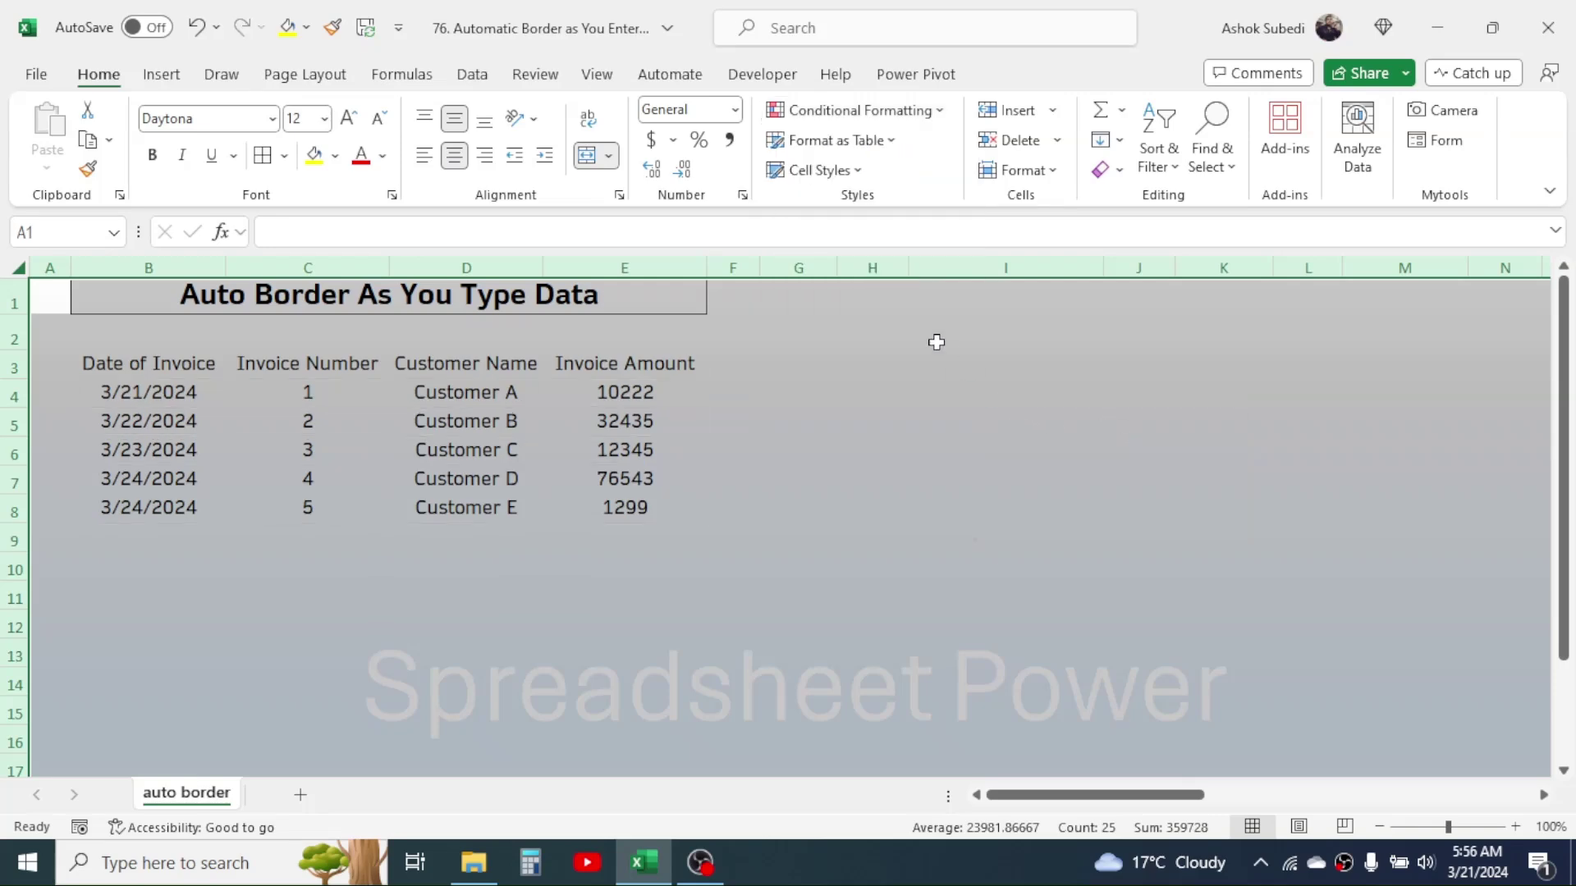
click(596, 568)
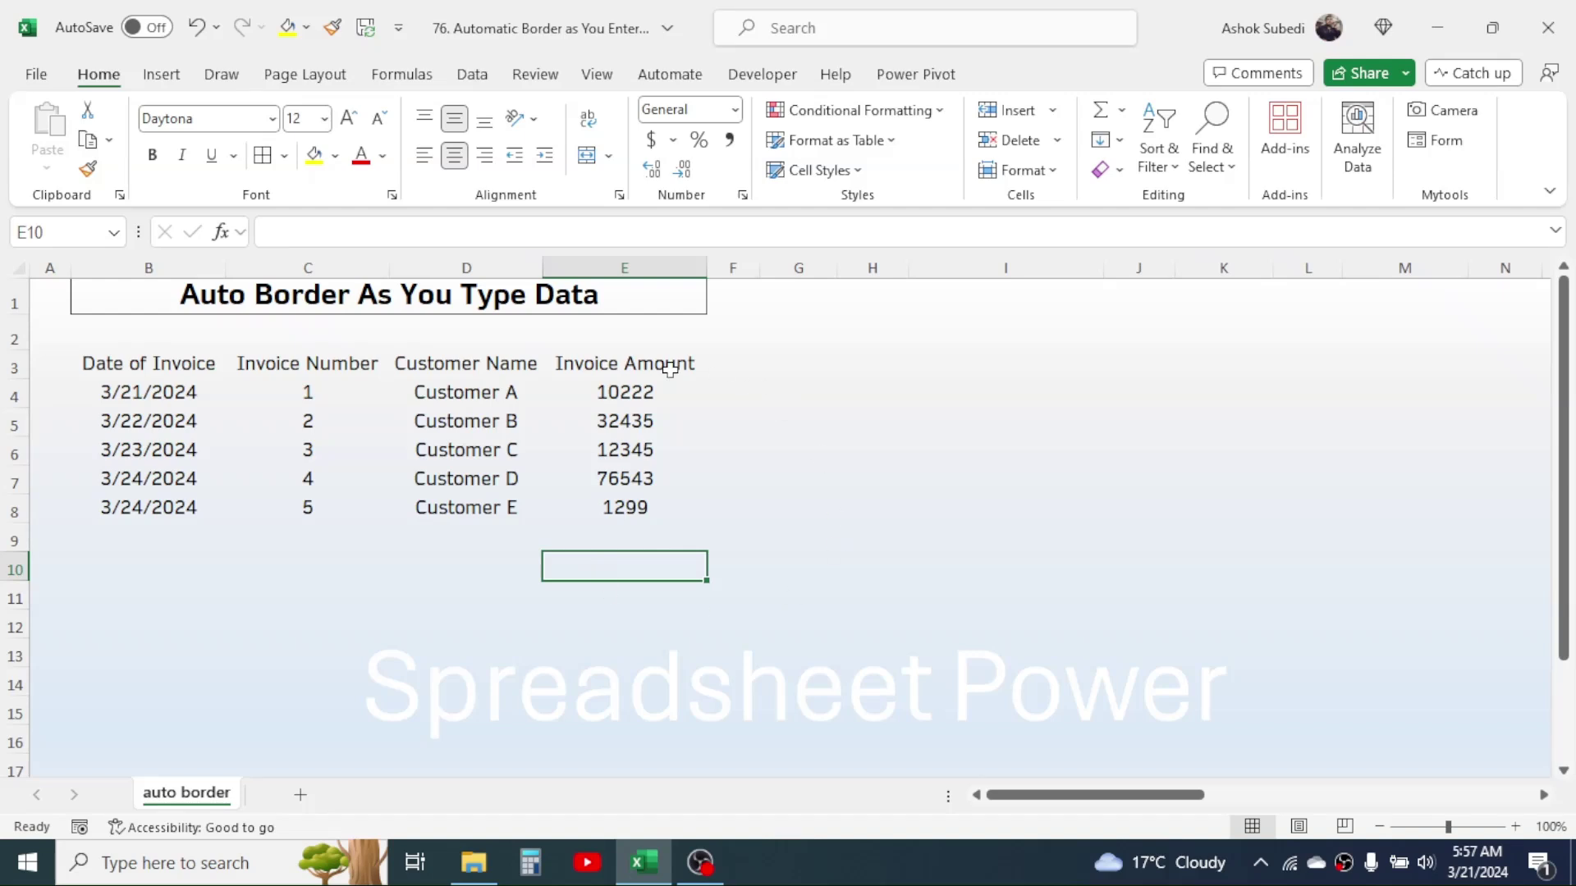
Start a new whole-sheet rule of type 'Use a formula to determine which cells to format'
click(17, 266)
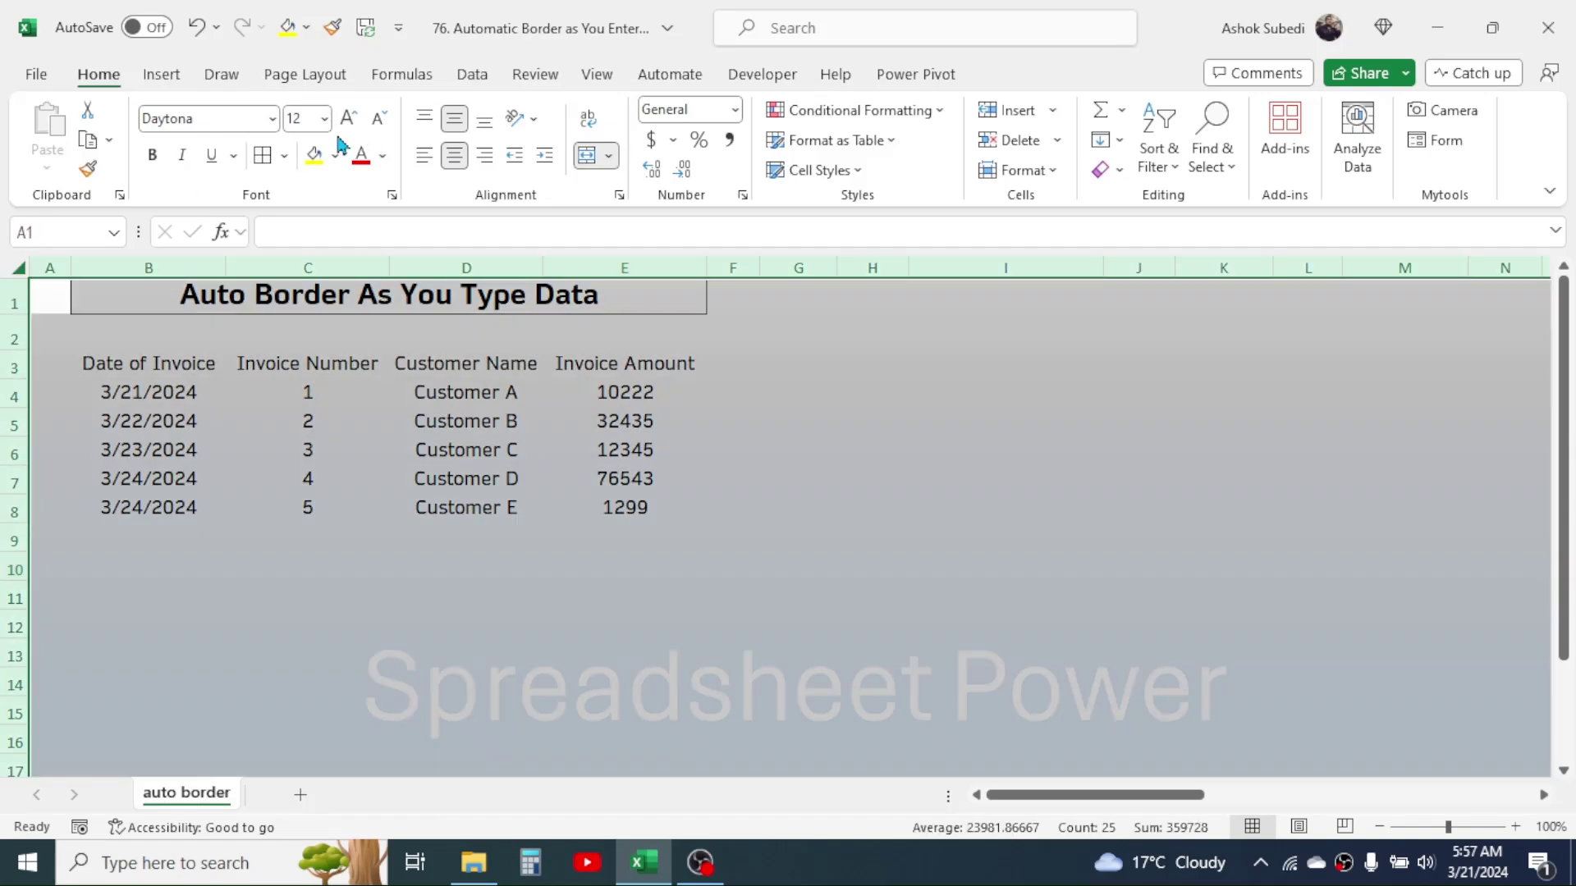
click(923, 112)
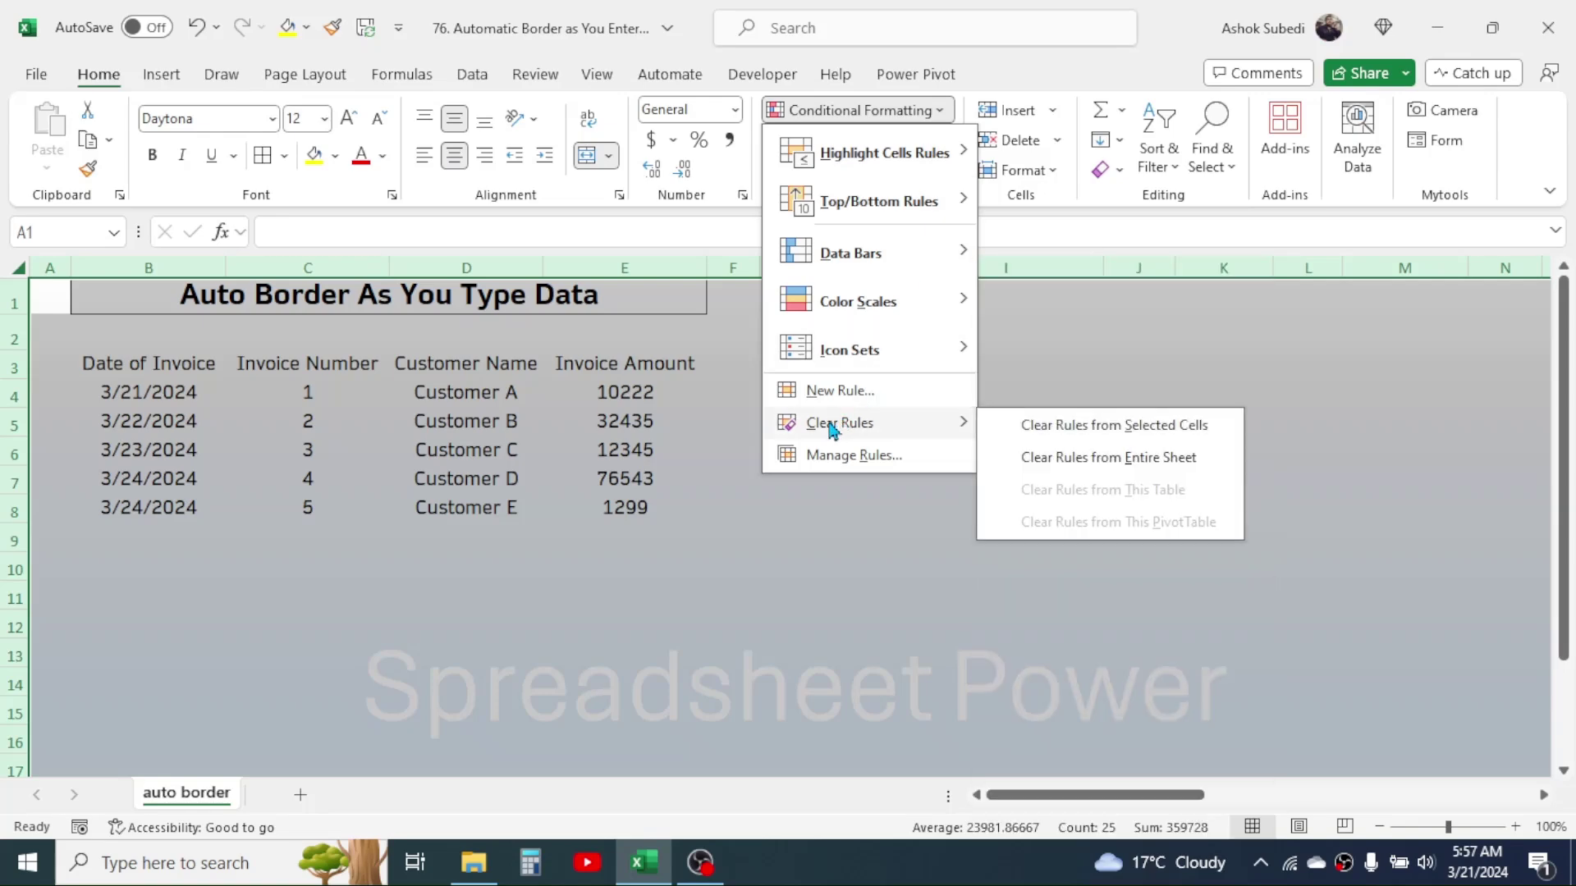
click(843, 392)
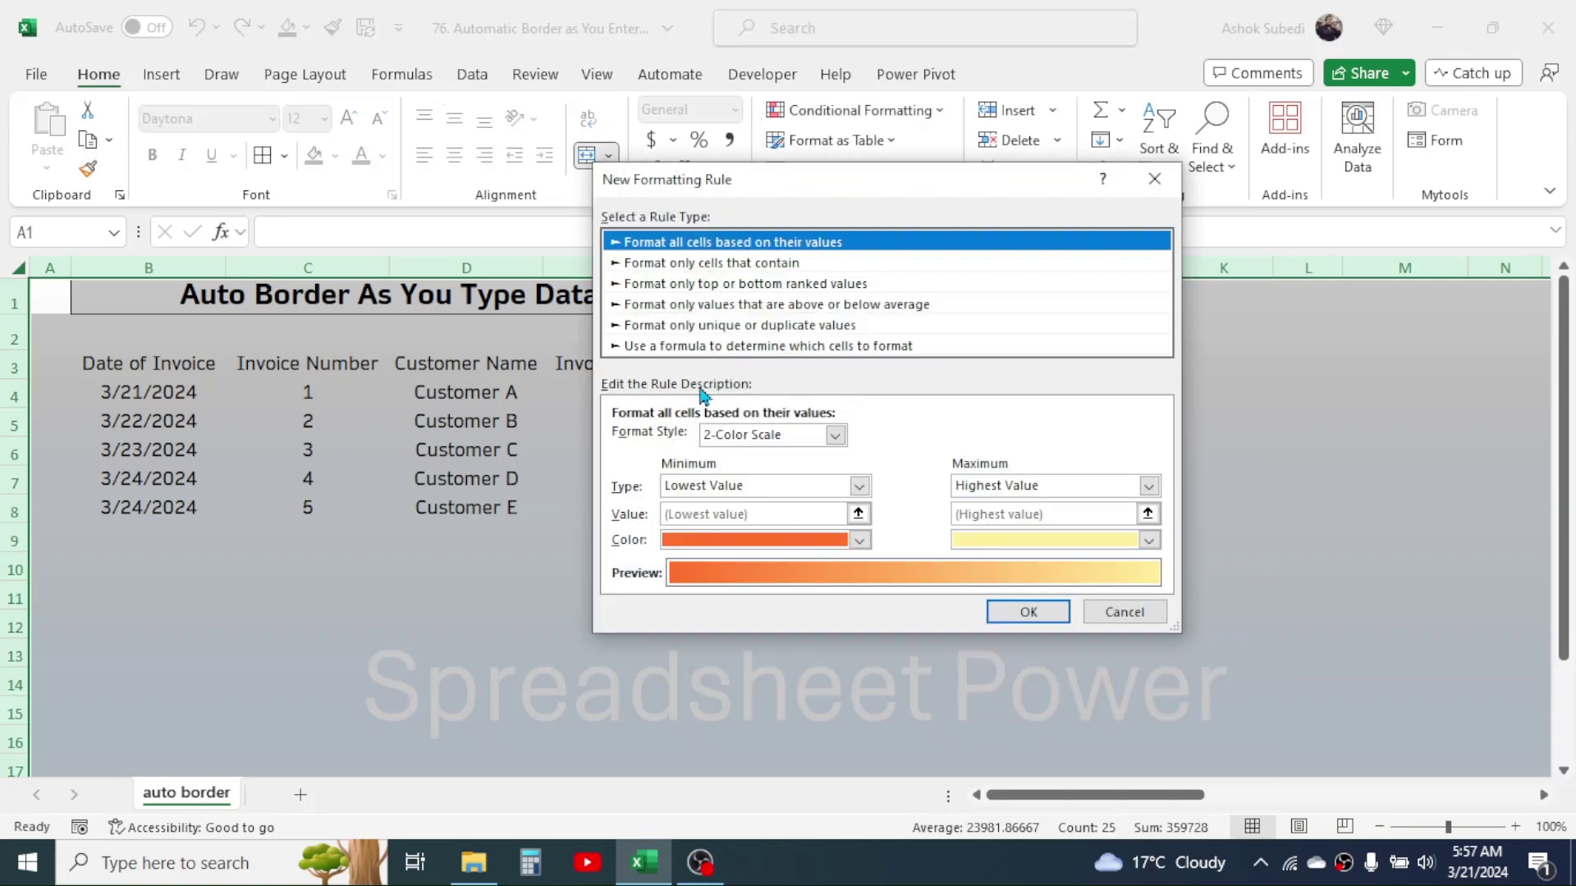
click(768, 347)
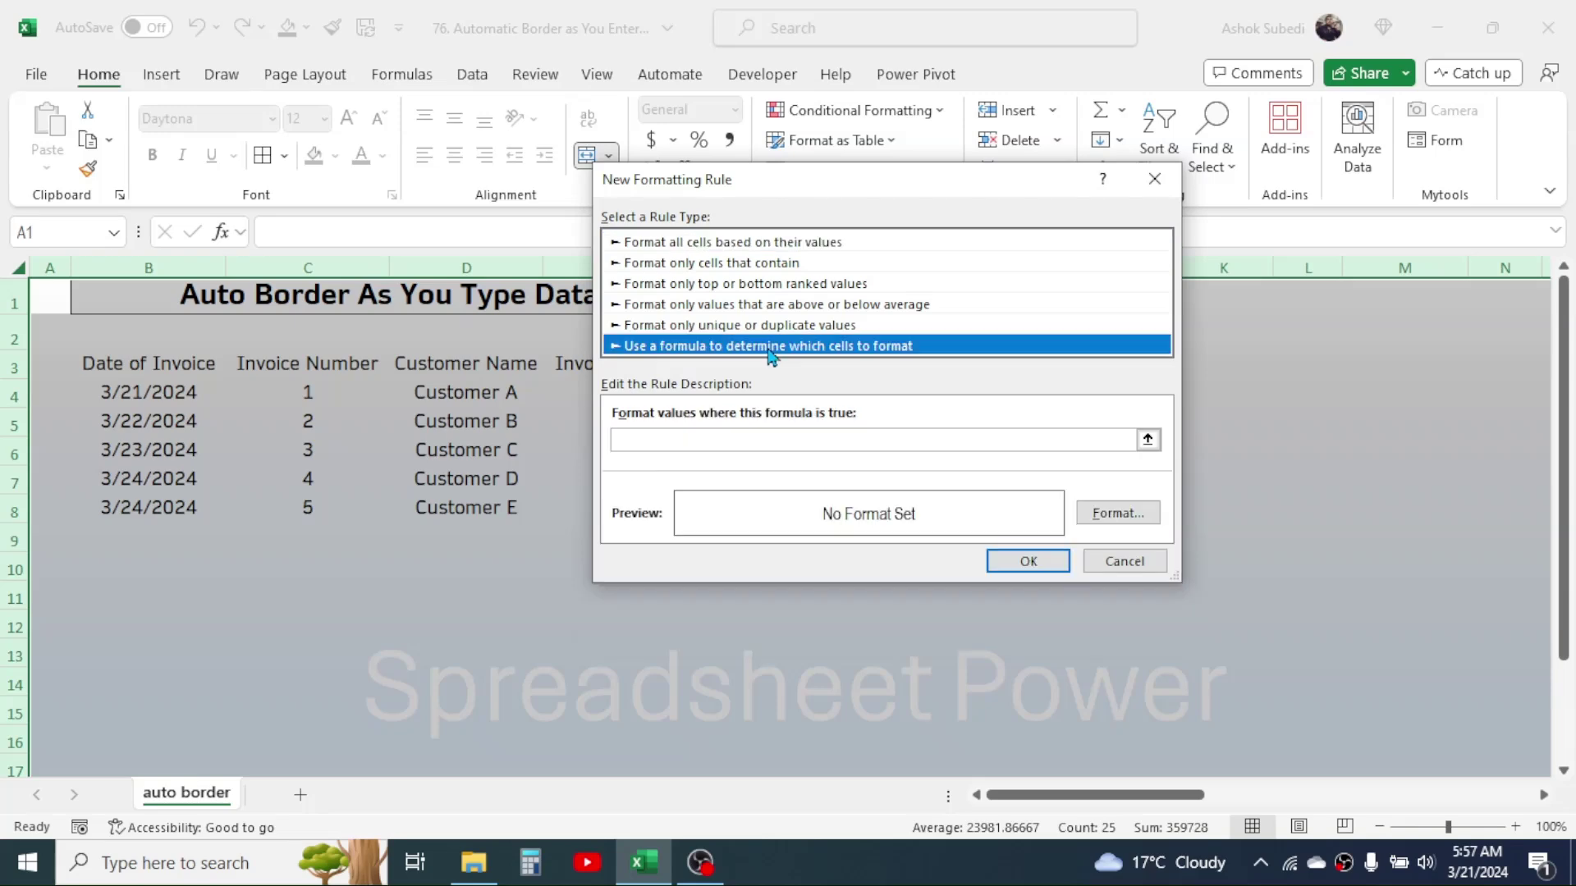
Enter the rule formula =A1<>"" and bring up its Format Cells border options
click(664, 441)
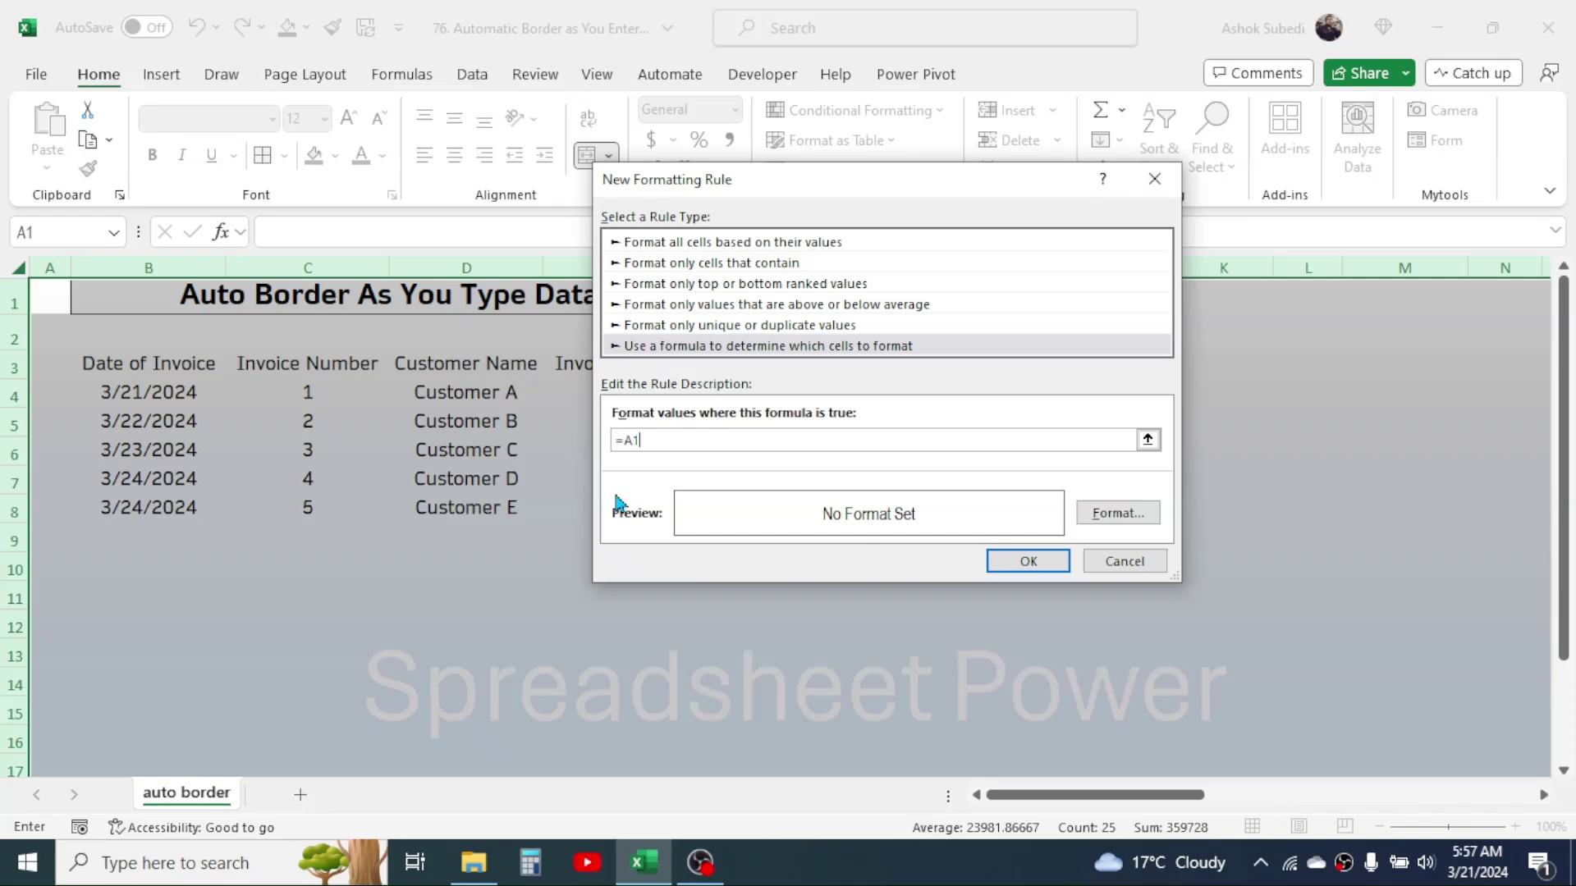
text(<>)
text("")
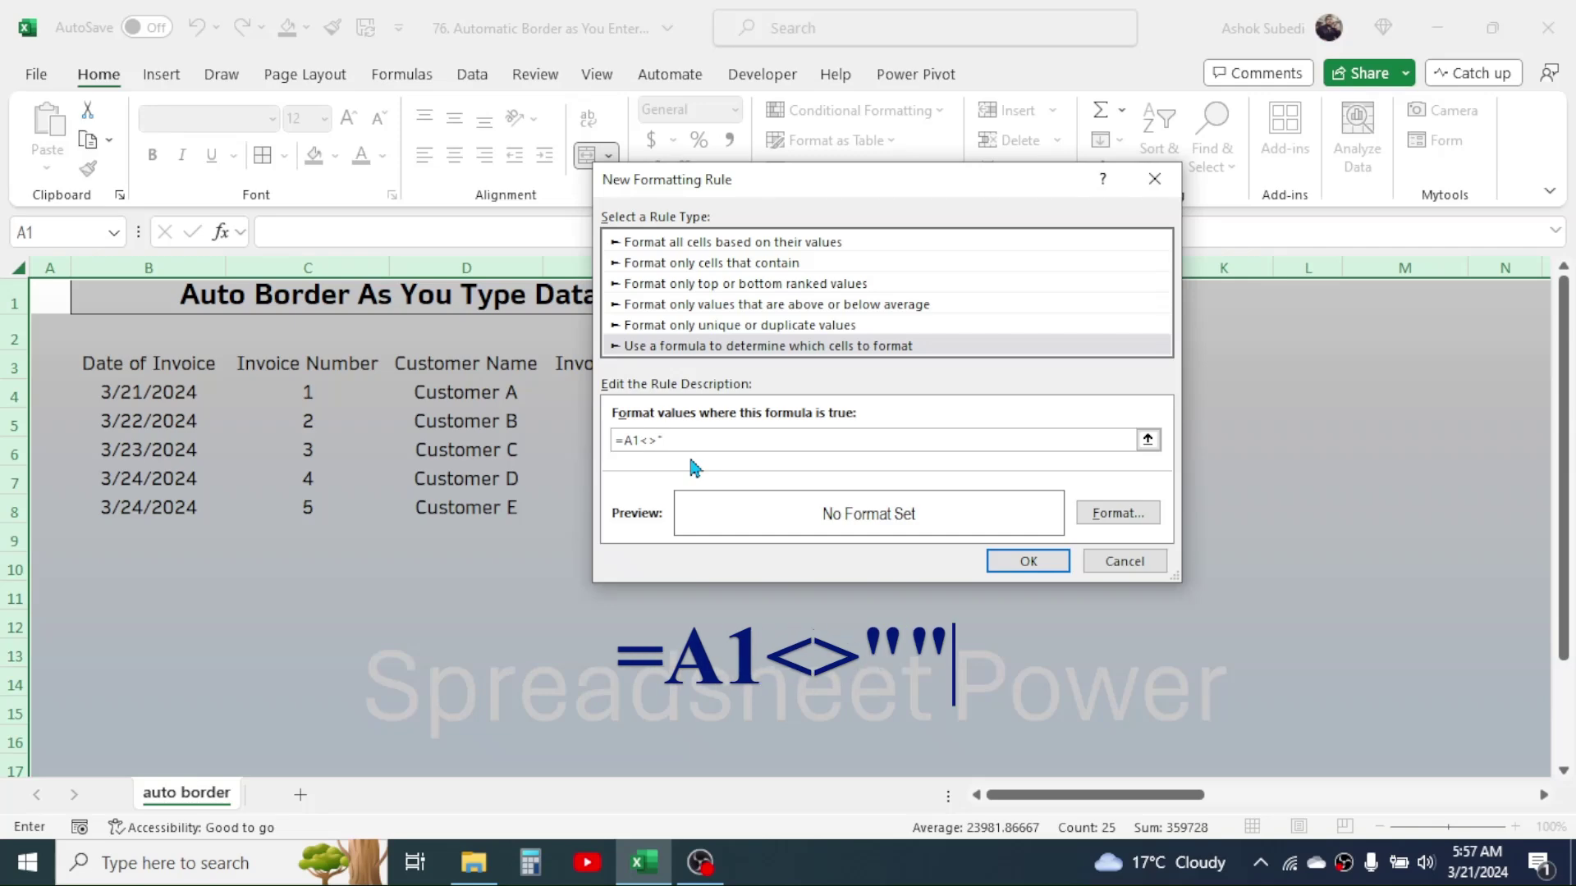
text(")
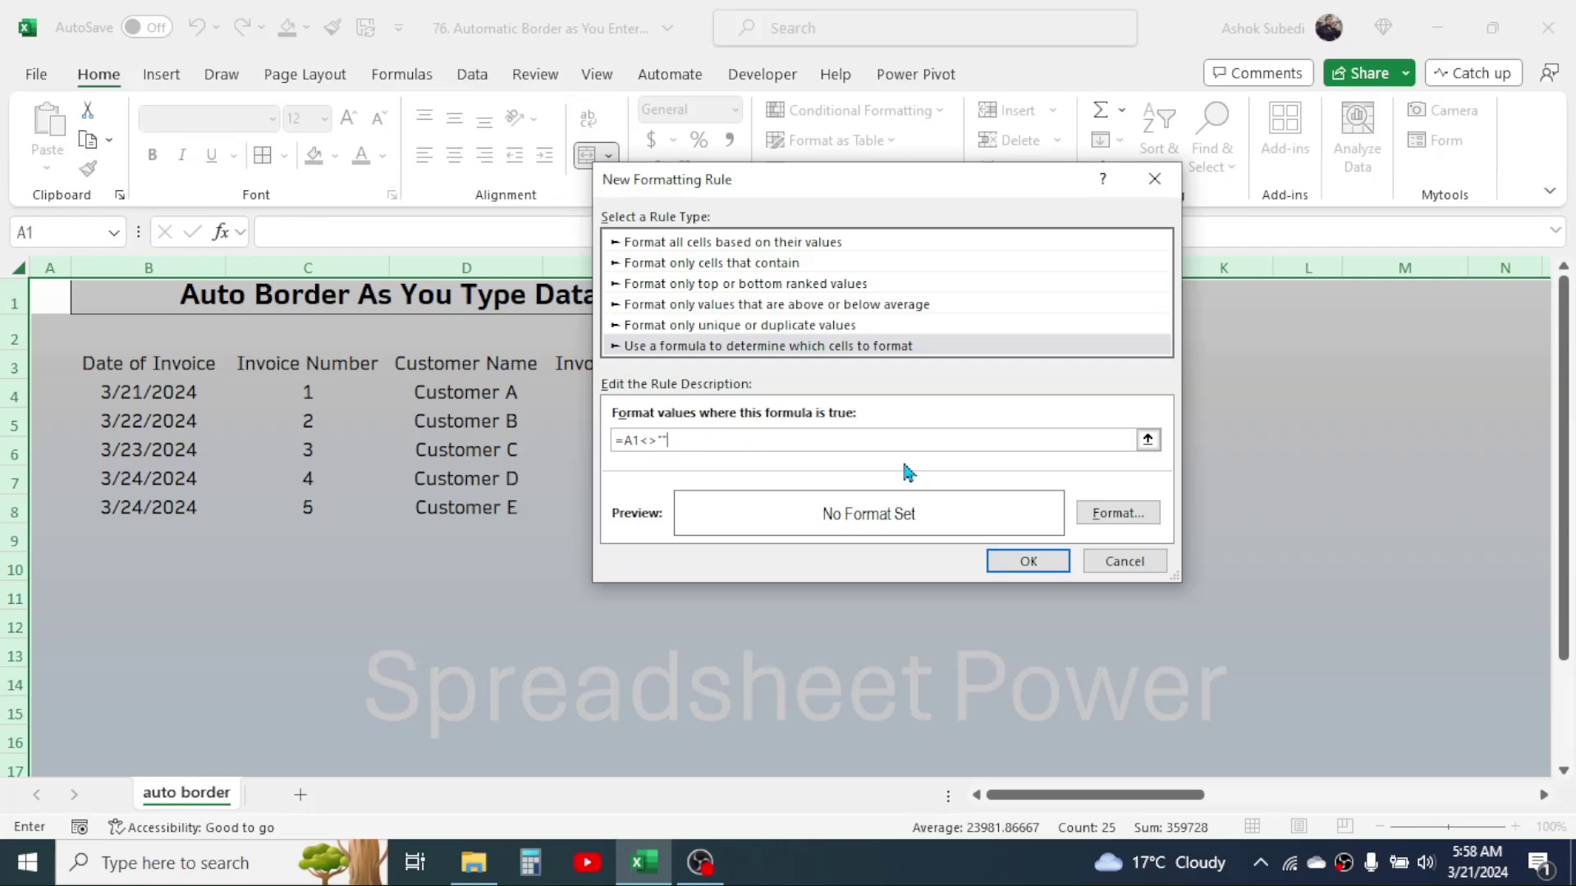
click(1118, 514)
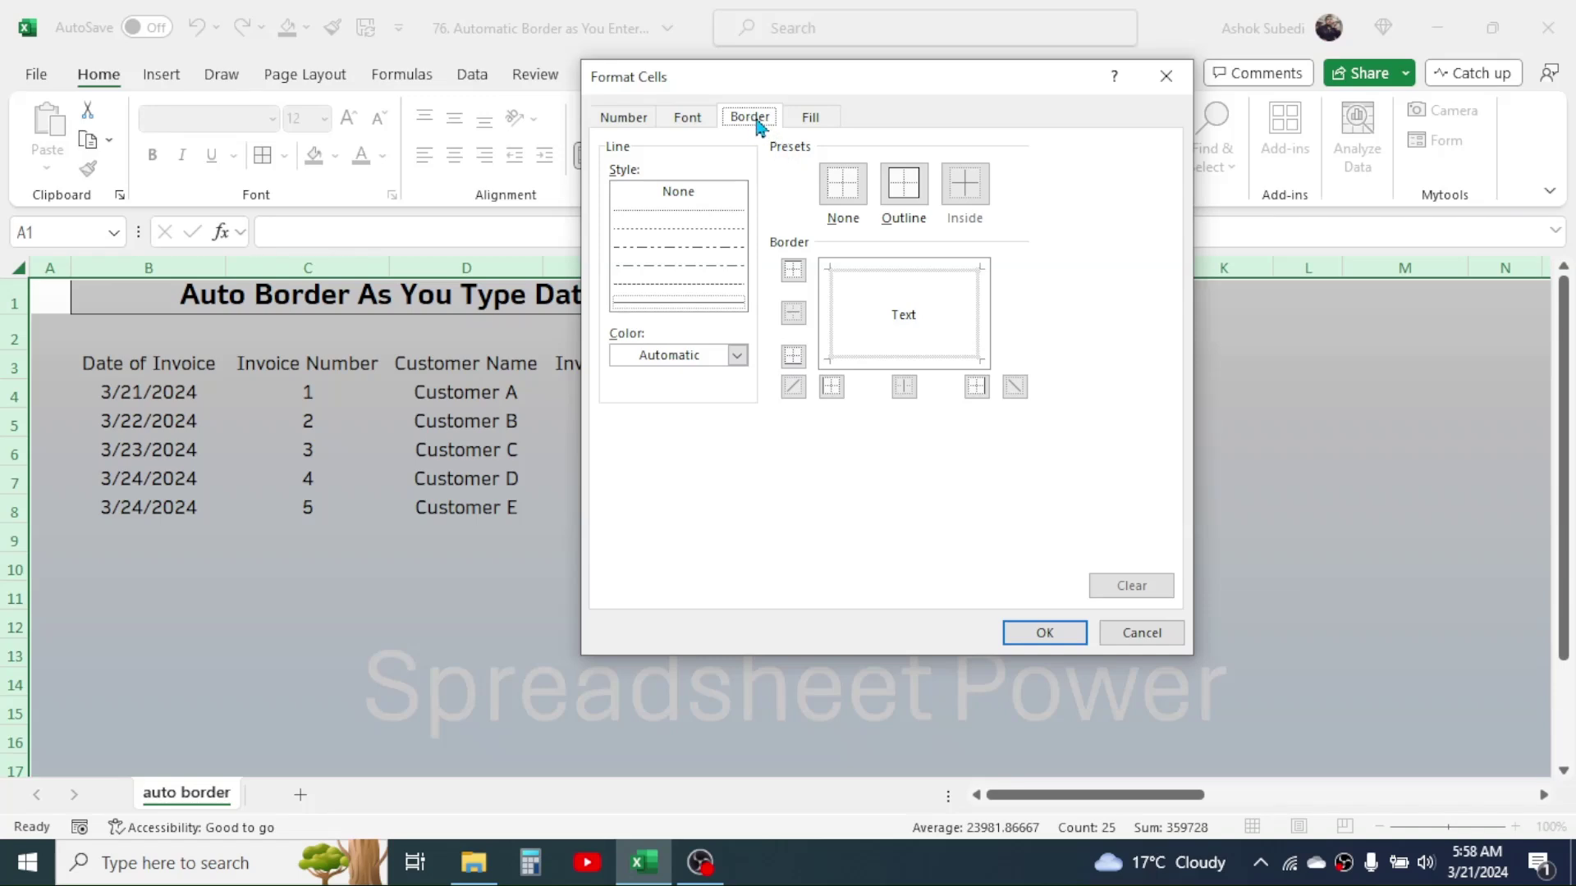
Give the =A1<>"" rule an Outline border and confirm both dialogs
click(903, 195)
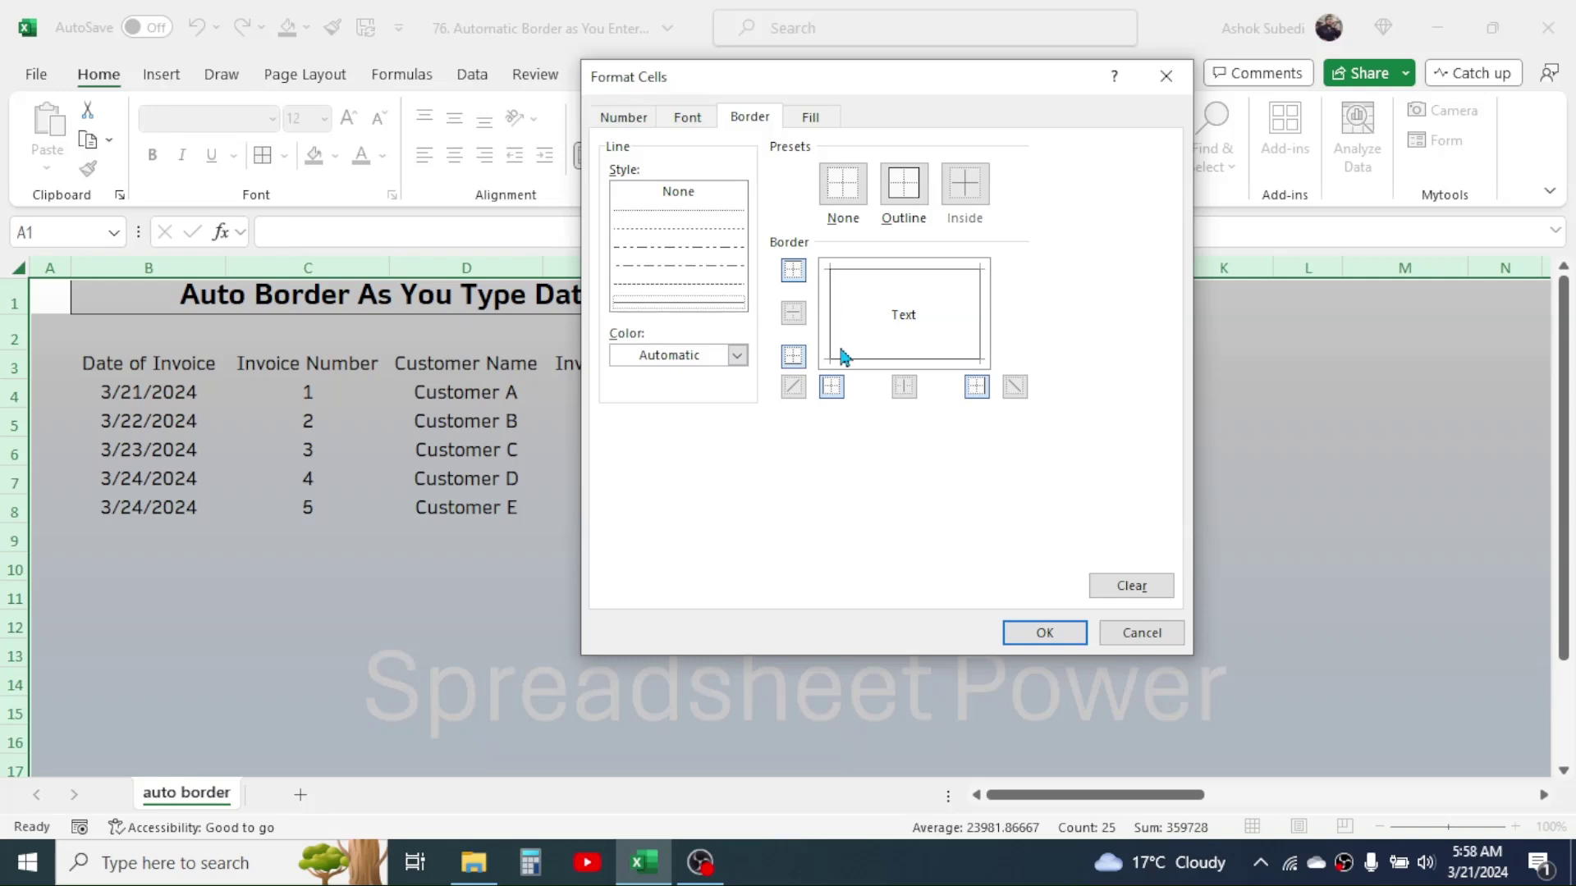
click(1045, 637)
click(1046, 570)
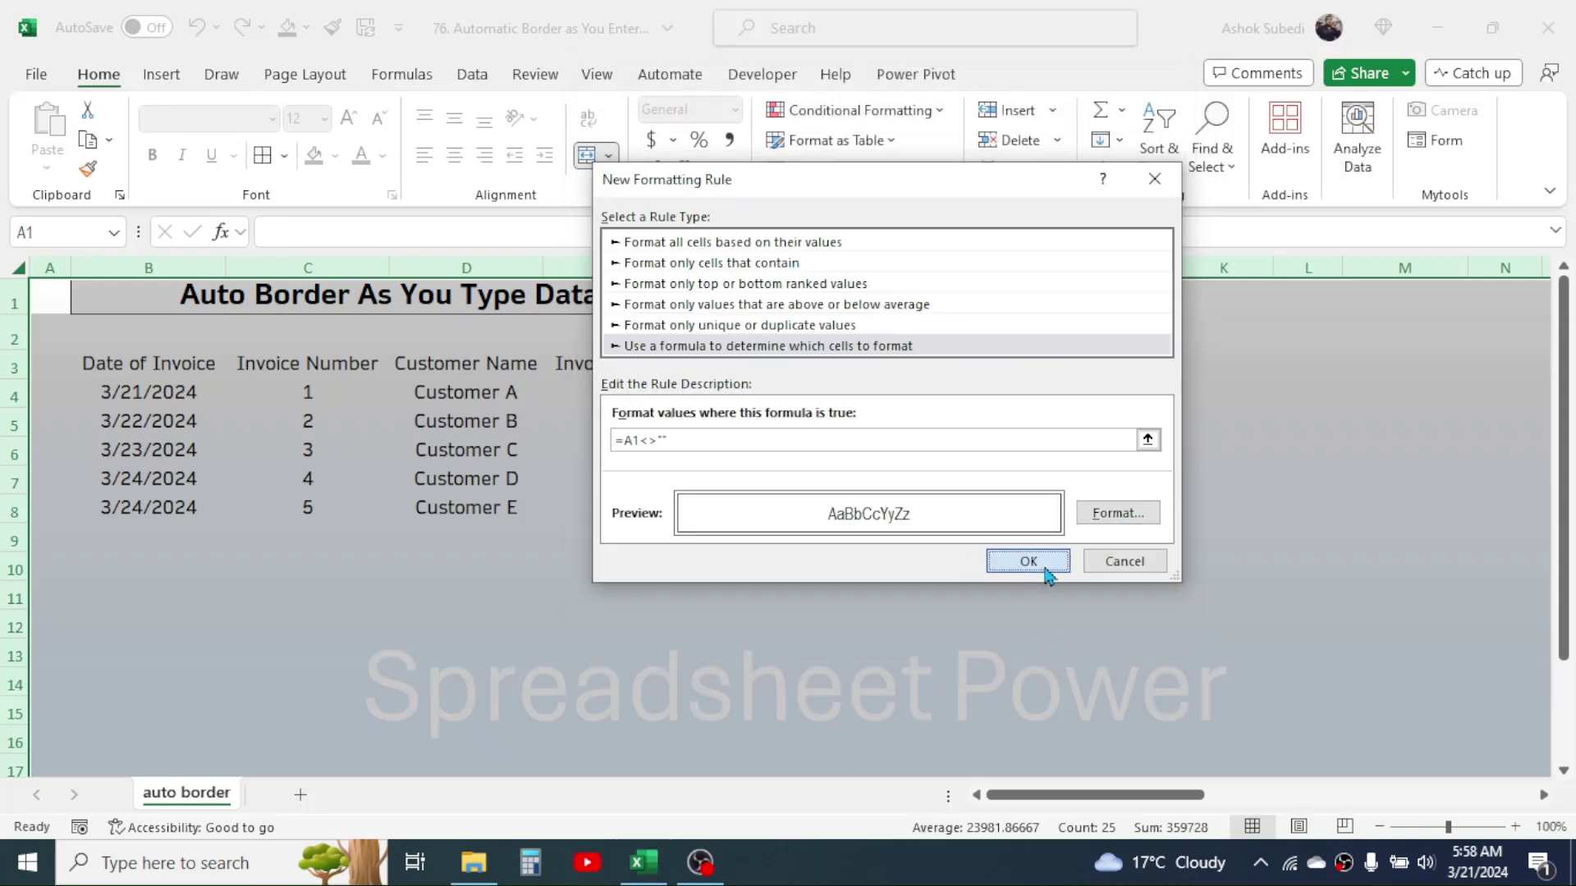
Delete the invoice data in B3:E8 and start the SN, Customer Name, Invoice Amount table at C3
click(944, 490)
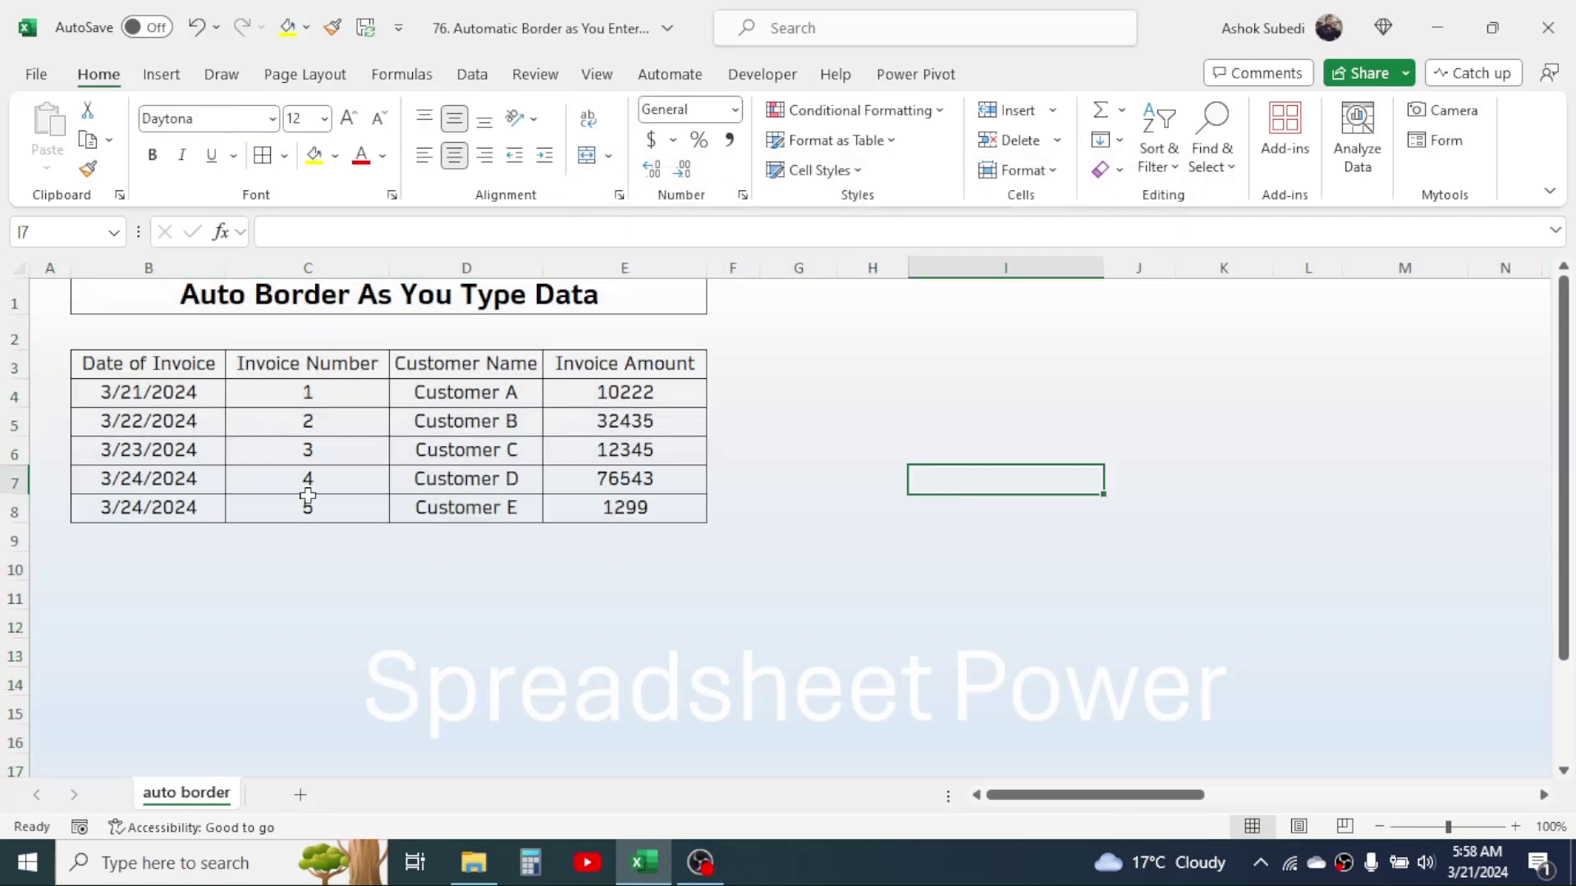
mouse_move(138, 365)
mouse_down()
mouse_move(598, 448)
mouse_move(636, 507)
mouse_up()
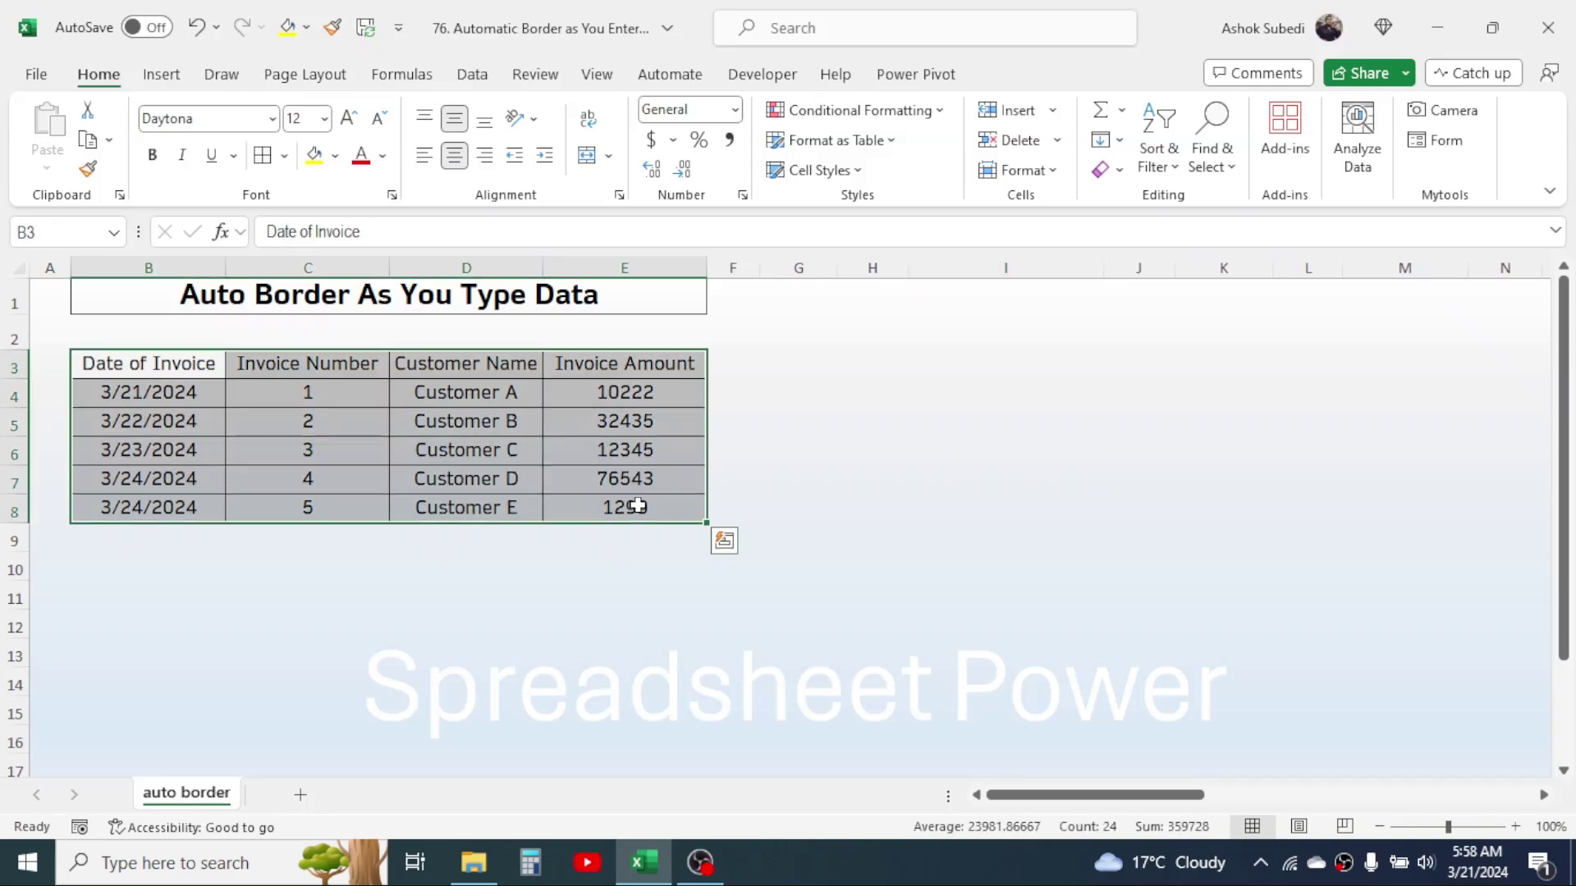
key(Delete)
click(906, 459)
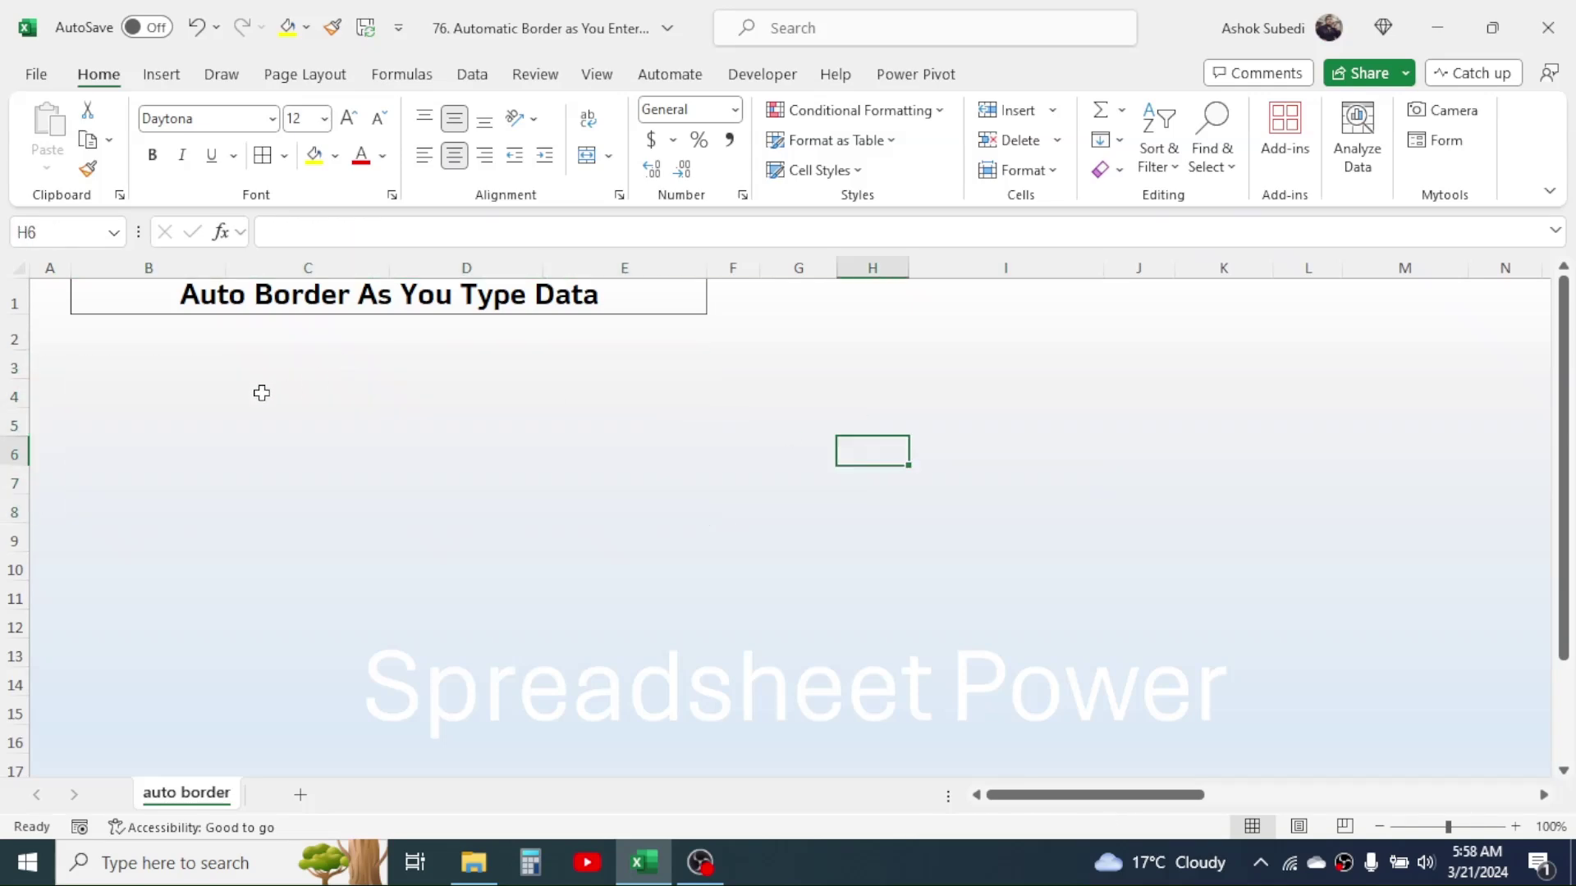
click(197, 377)
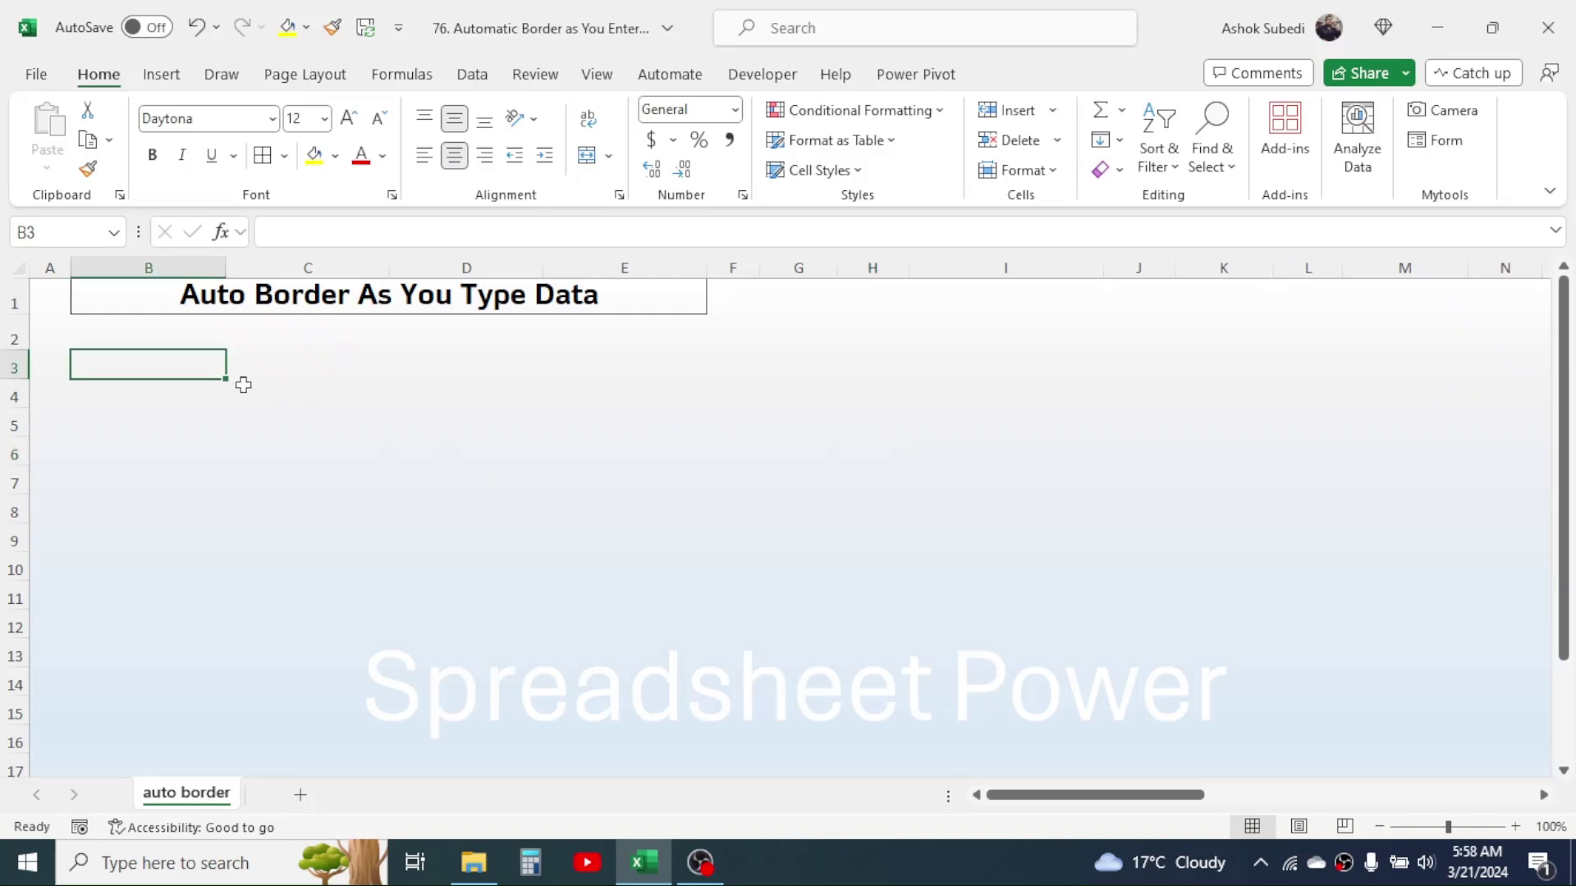
click(255, 369)
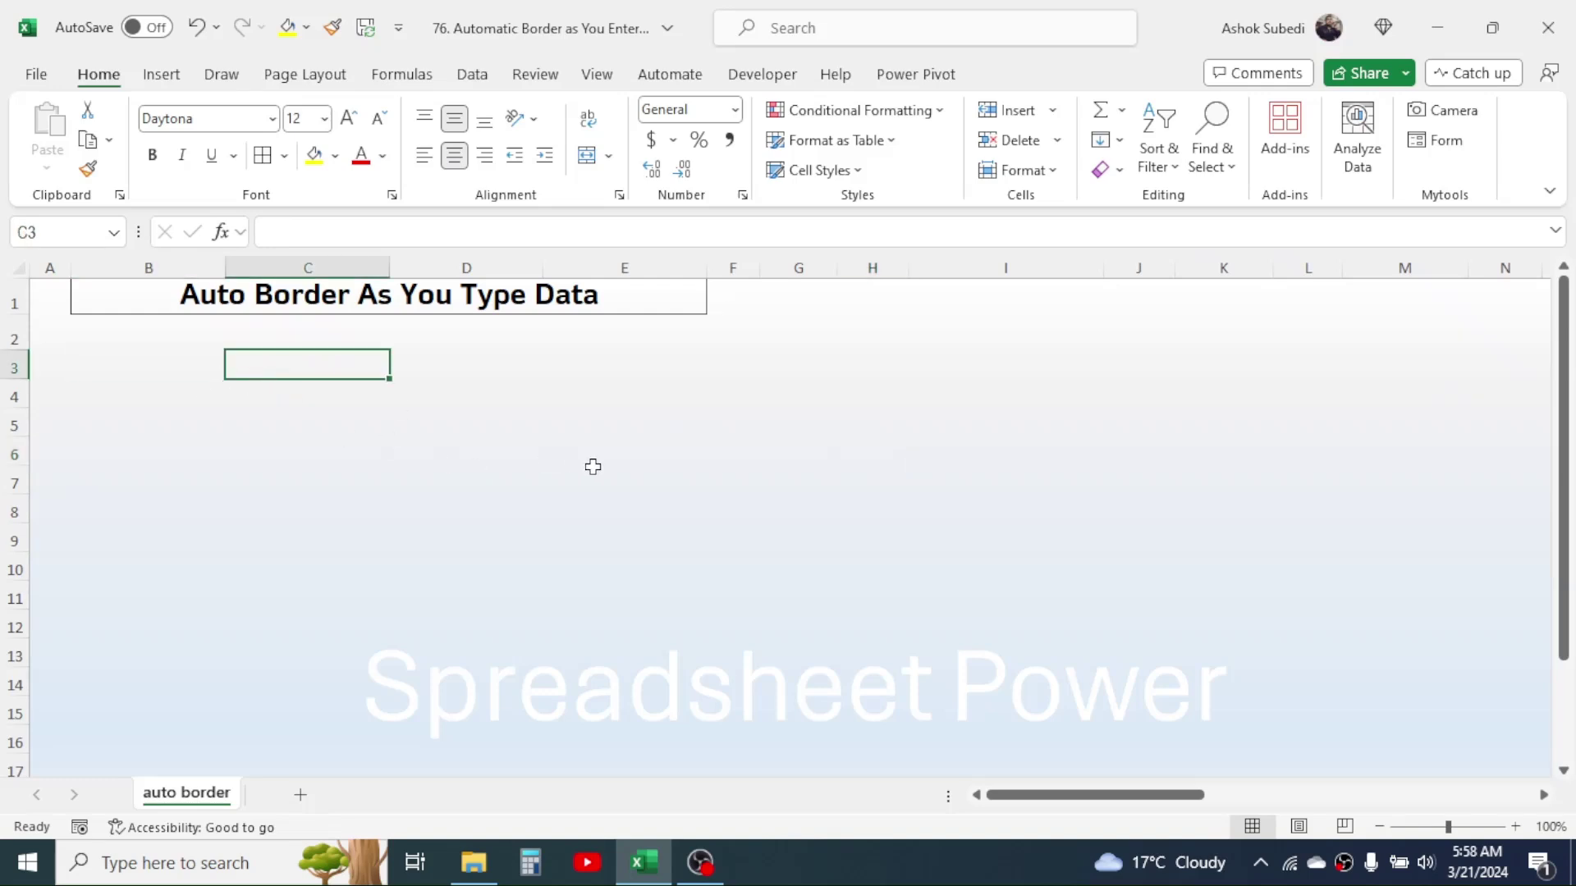
text(SN	Customer Name)
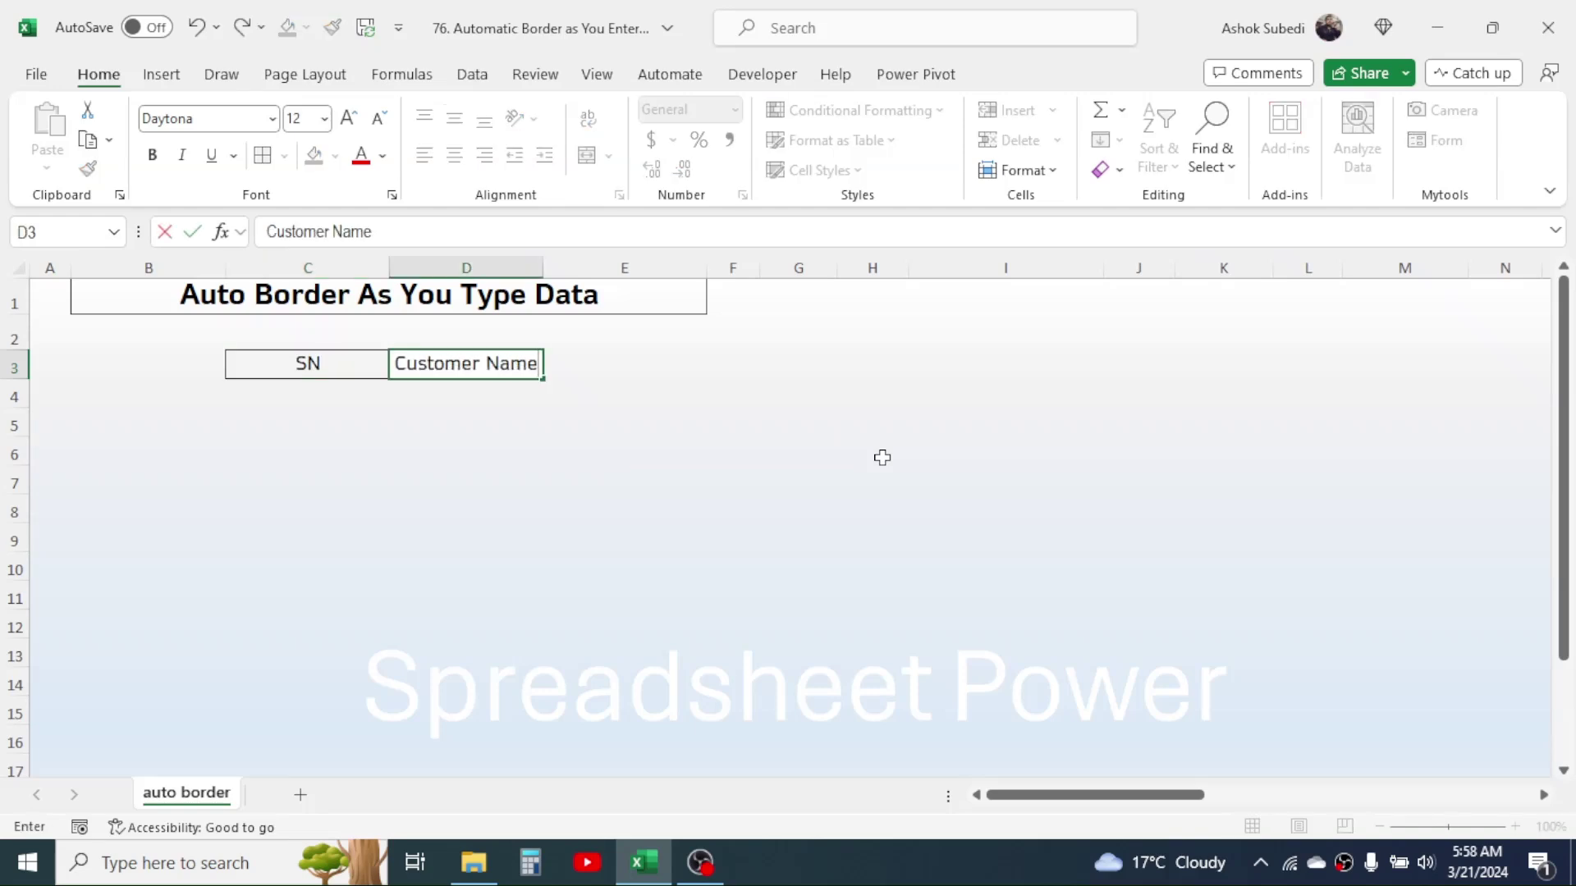
text(	Invoice Amount 1 2 3 4 5 A B C D E 10000 11000 12000 13000 14000)
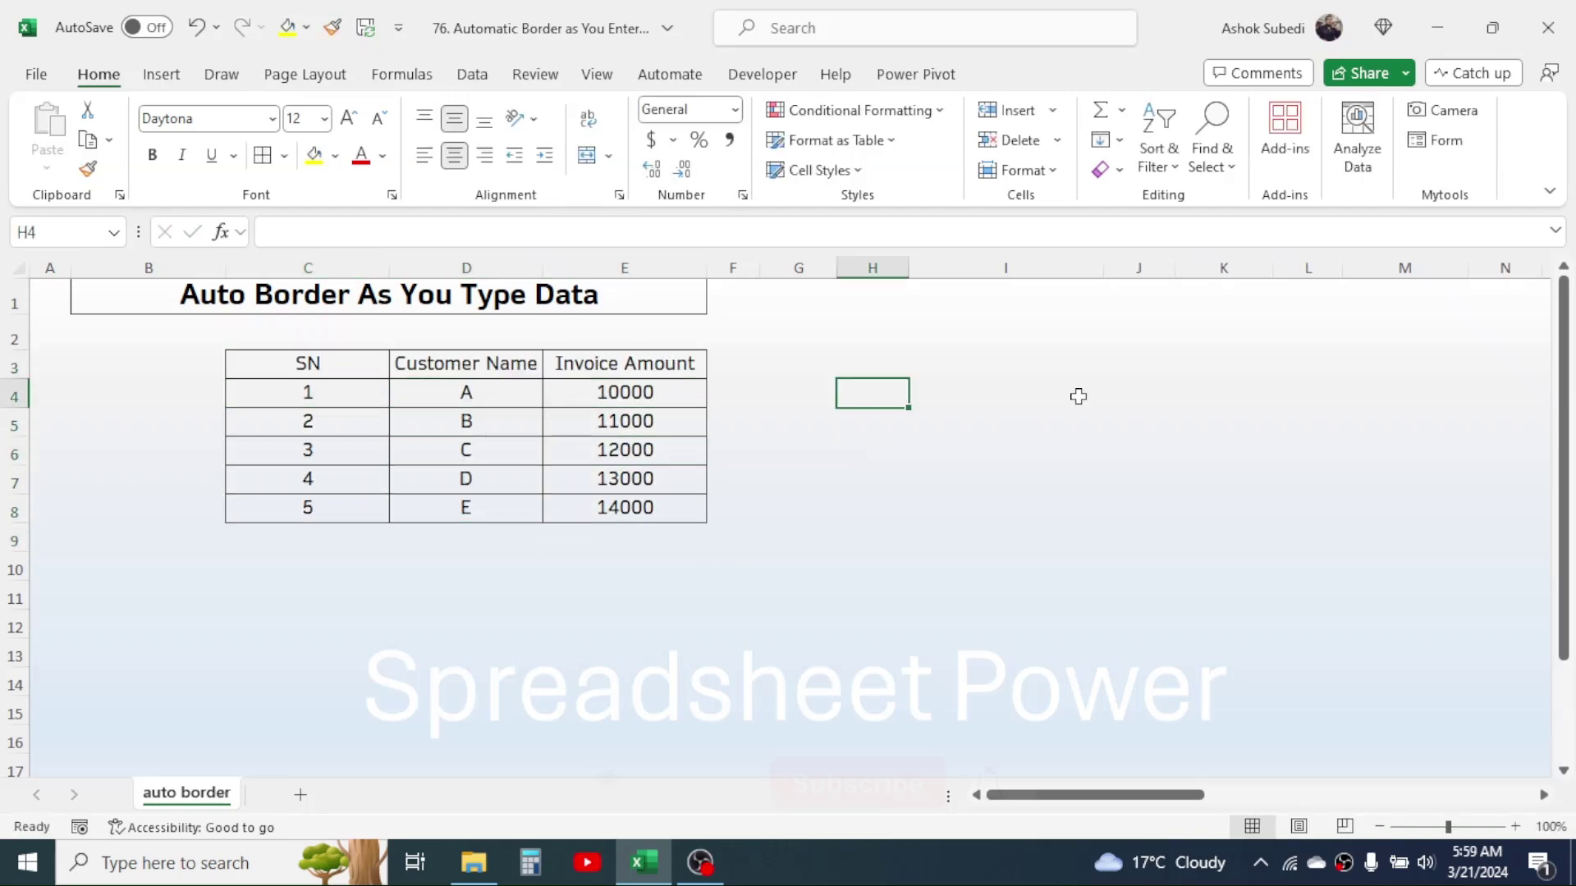